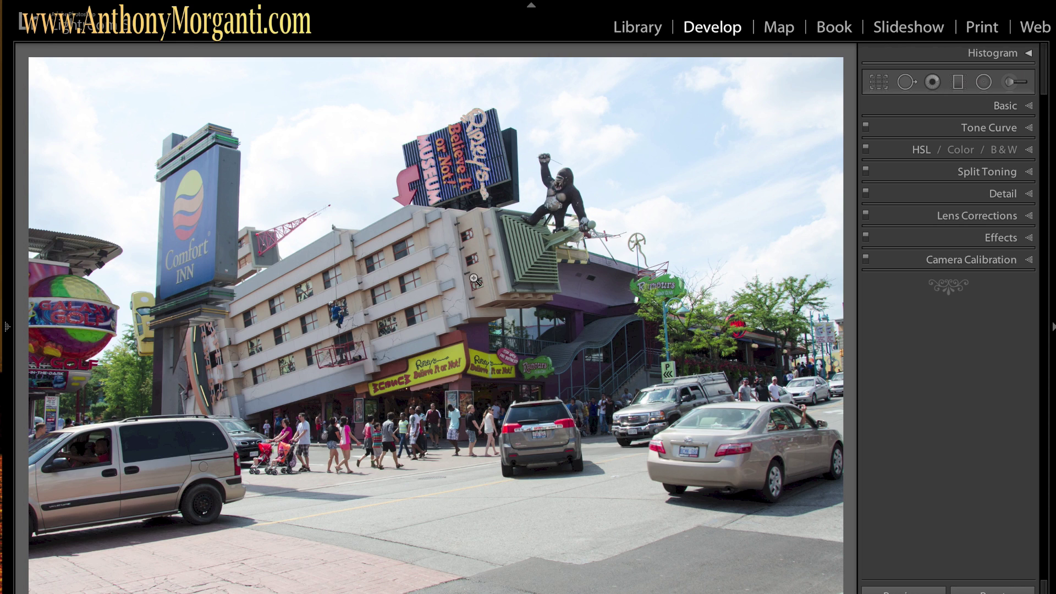
Set the photo's Highlights to -100 and its Shadows to +100 in the basic tone adjustments
left_click(1030, 106)
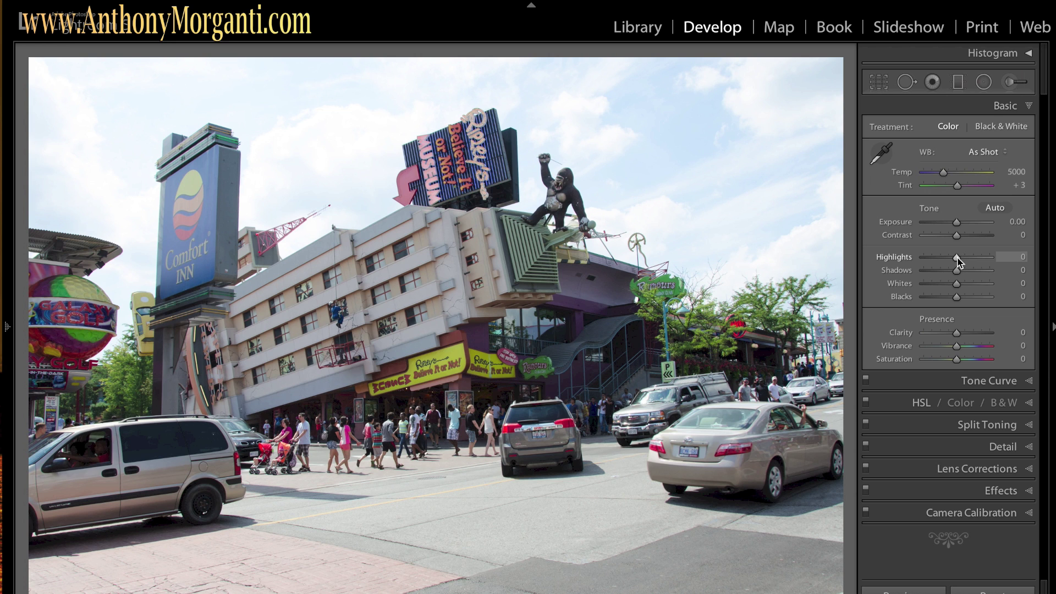
left_click_drag(958, 263, 905, 264)
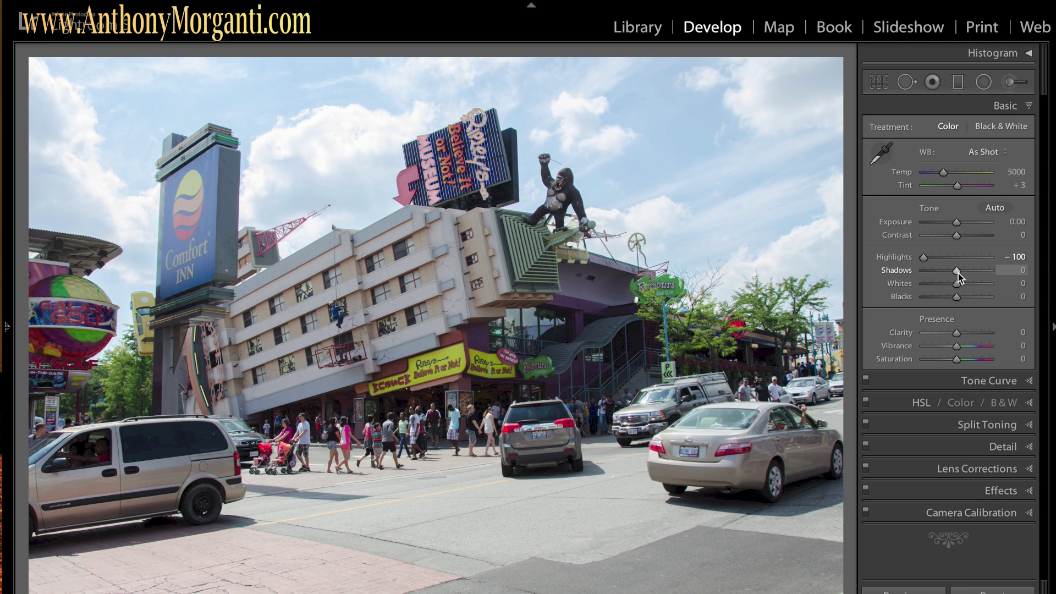
left_click_drag(958, 270, 1011, 279)
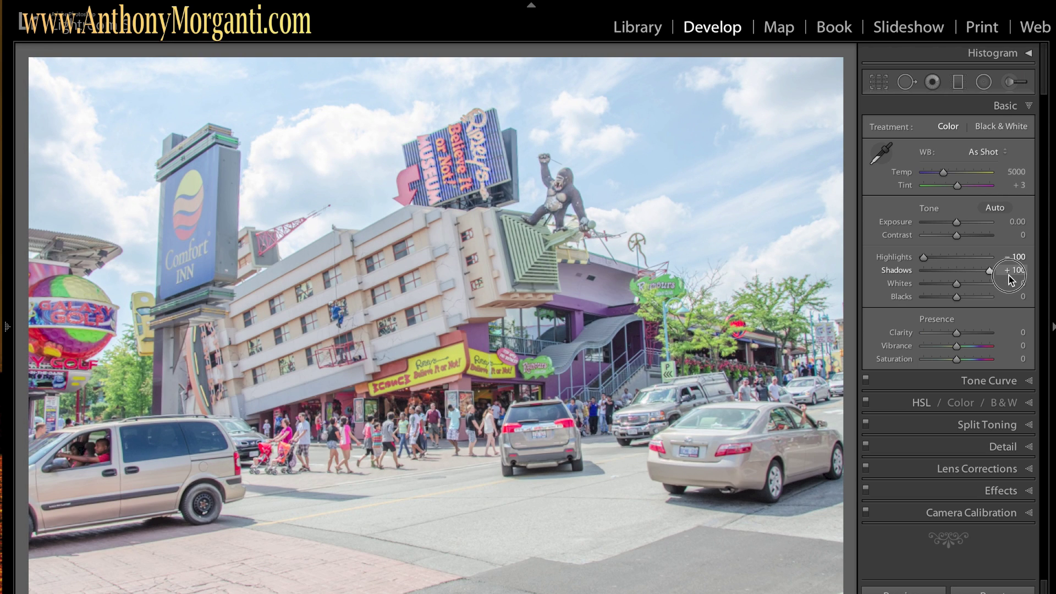
Set Whites to +7 and Blacks to -50 while previewing the clipping of each
key("alt")
left_click(958, 287, "alt")
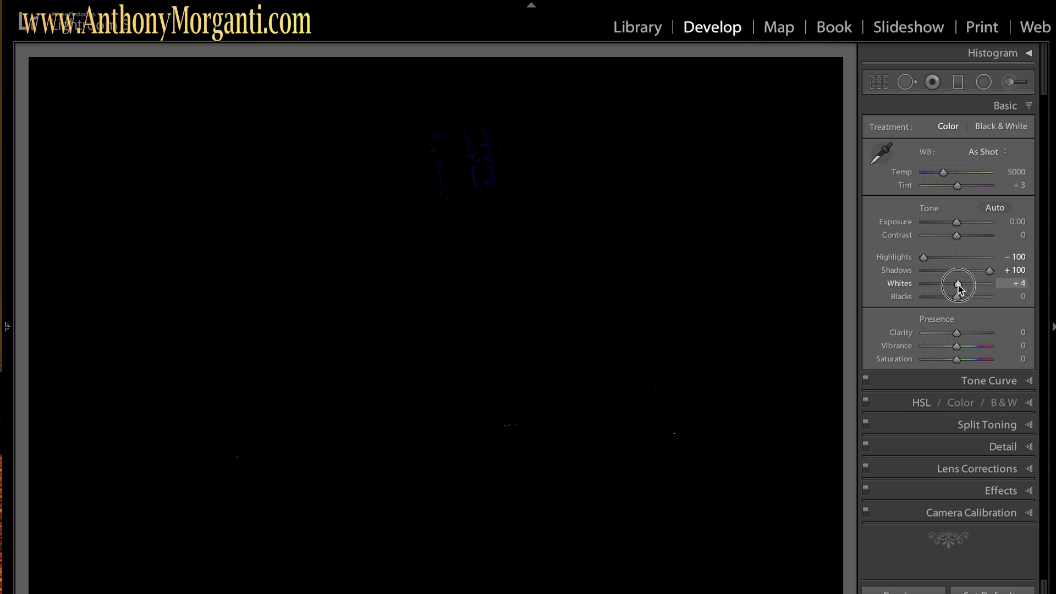
left_click_drag(959, 286, 959, 286)
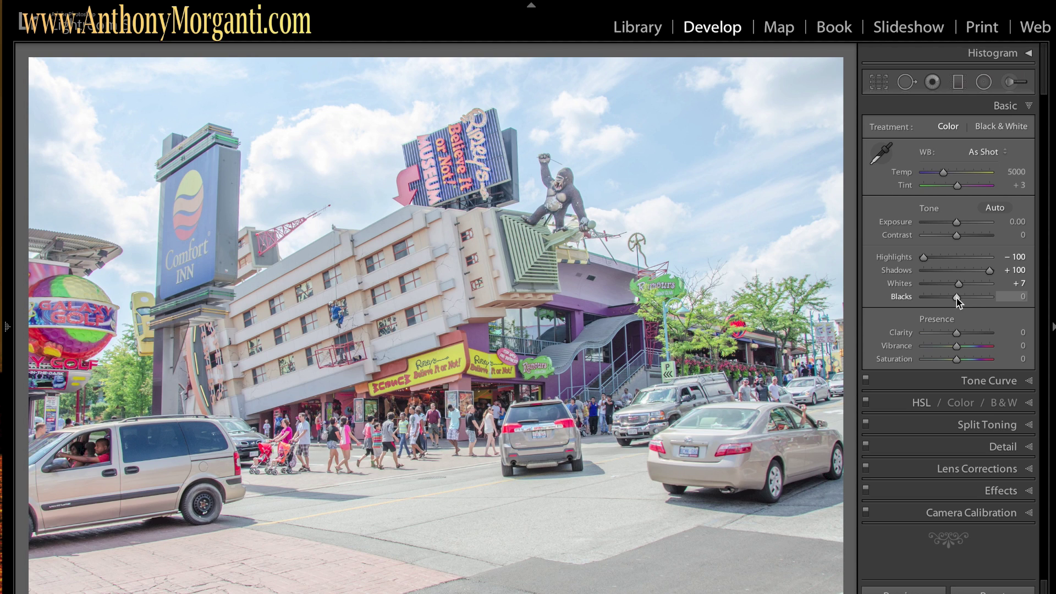
key("alt")
left_click_drag(956, 302, 957, 302)
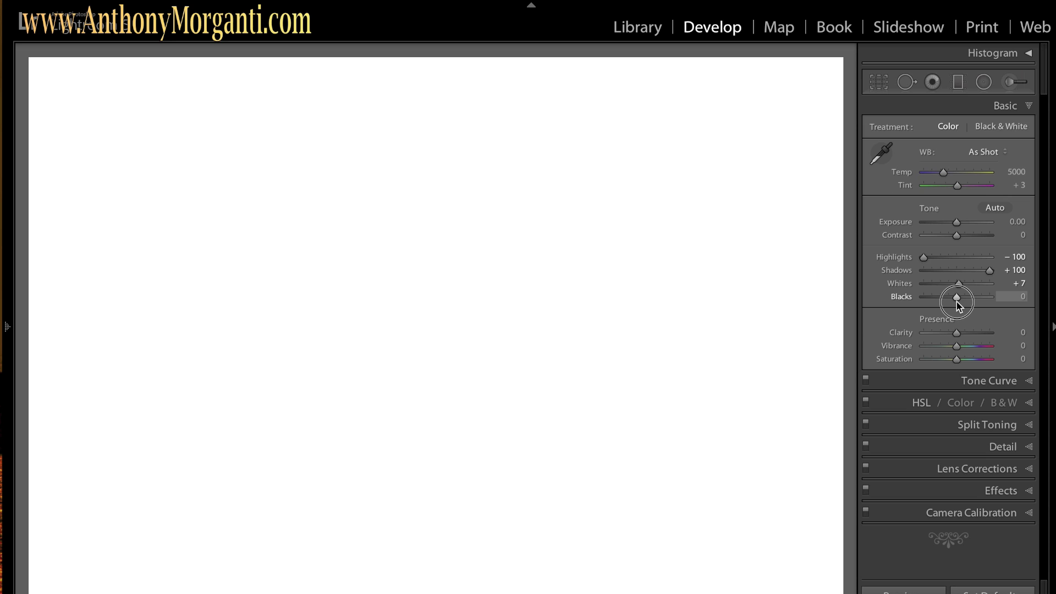
left_click_drag(957, 302, 940, 302)
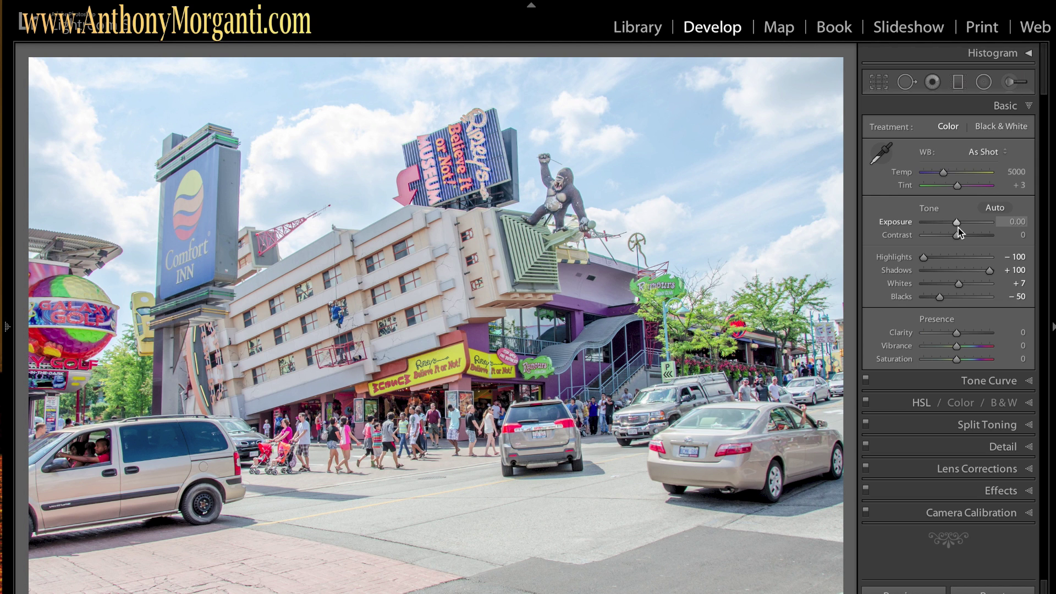
Set Contrast to +26 and the presence values to Clarity +100, Vibrance +51 and Saturation +22
left_click_drag(958, 235, 967, 236)
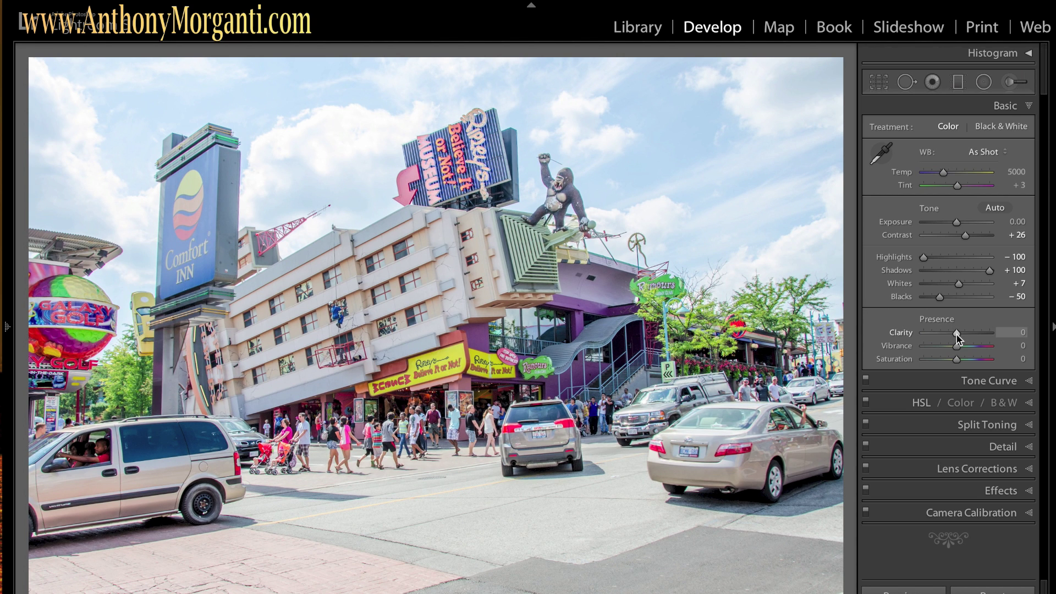
left_click_drag(956, 333, 1036, 354)
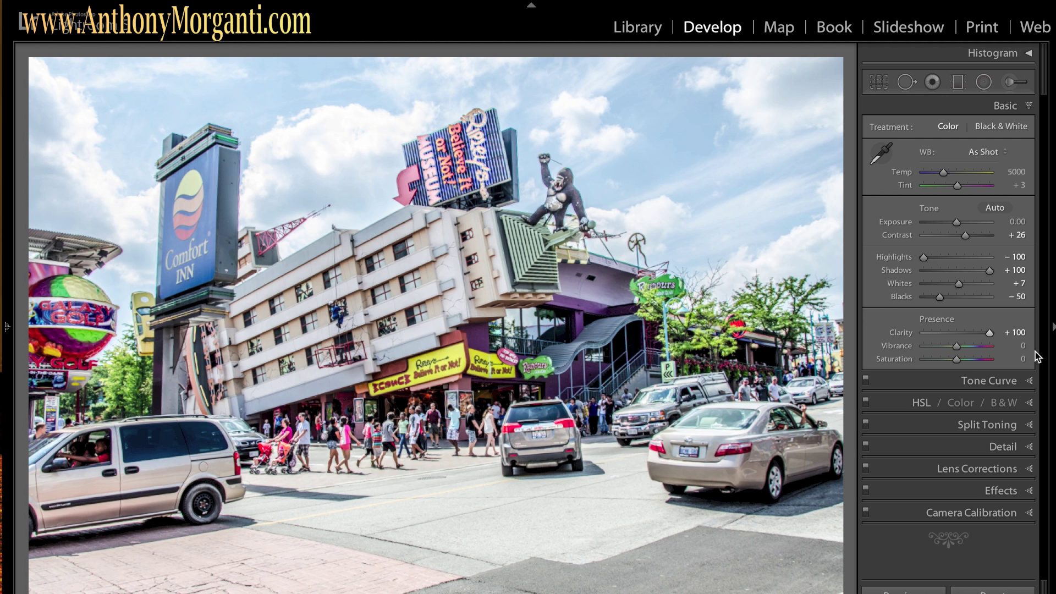
left_click(958, 346)
left_click_drag(977, 350, 975, 351)
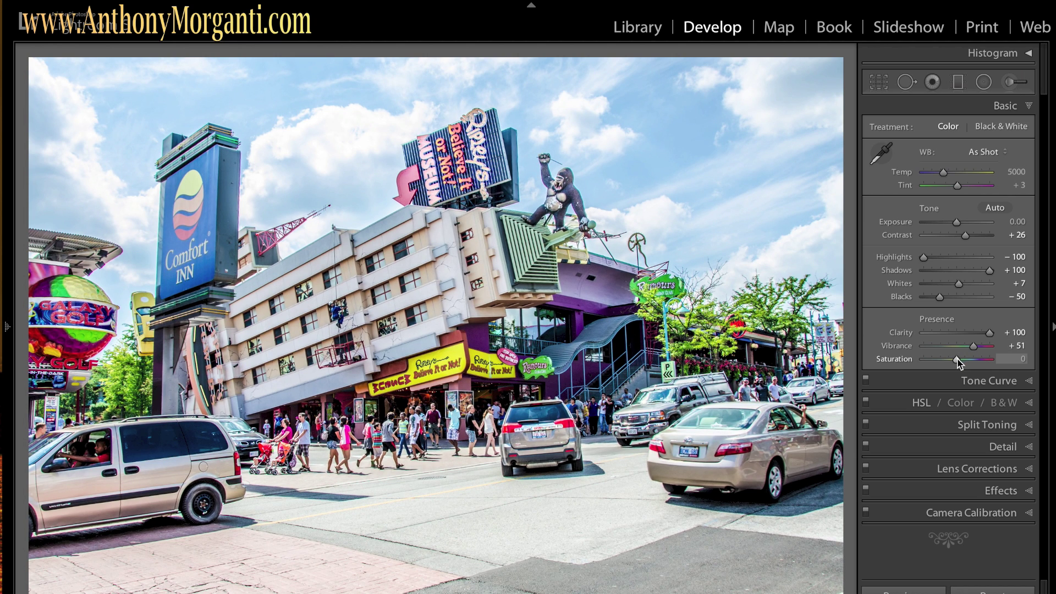
left_click_drag(957, 363, 966, 366)
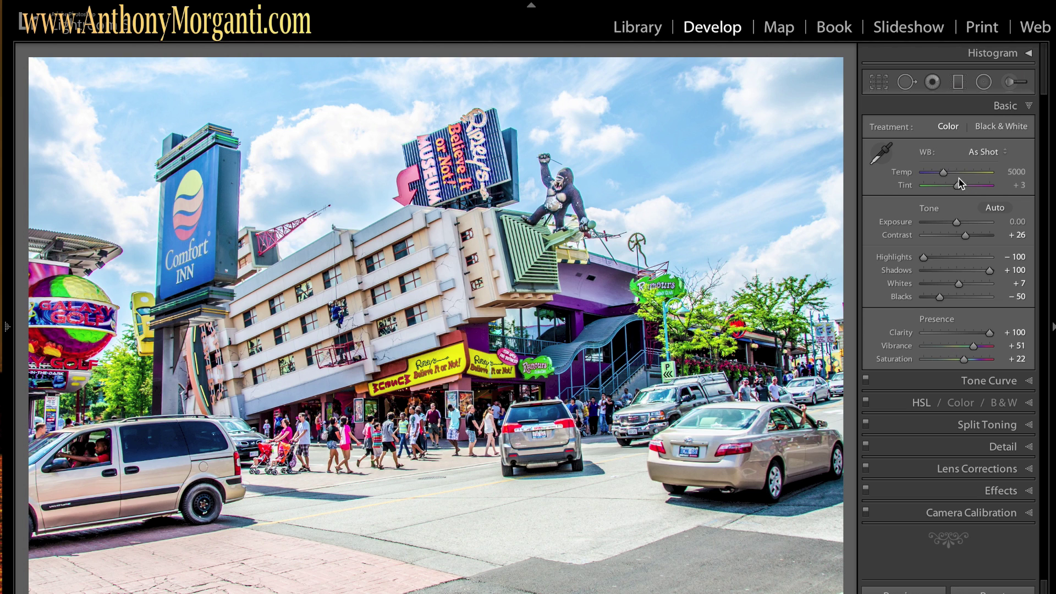
Start a new adjustment brush, reset its effect values, and set Clarity to 100 and Saturation to 22
left_click(1011, 84)
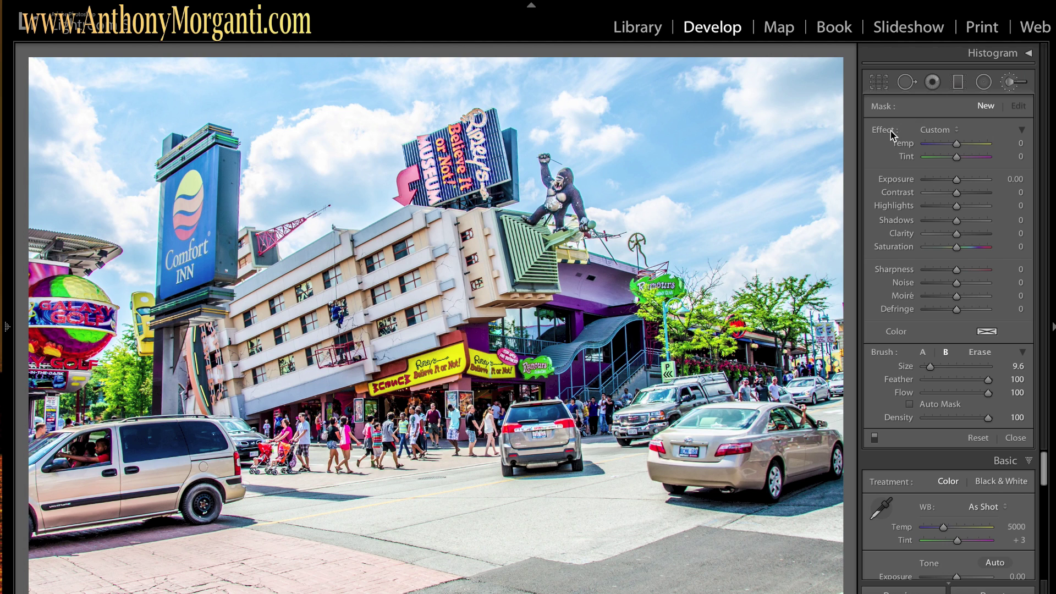
key("alt")
left_click_drag(958, 237, 1012, 238)
left_click(958, 249)
left_click_drag(957, 249, 962, 247)
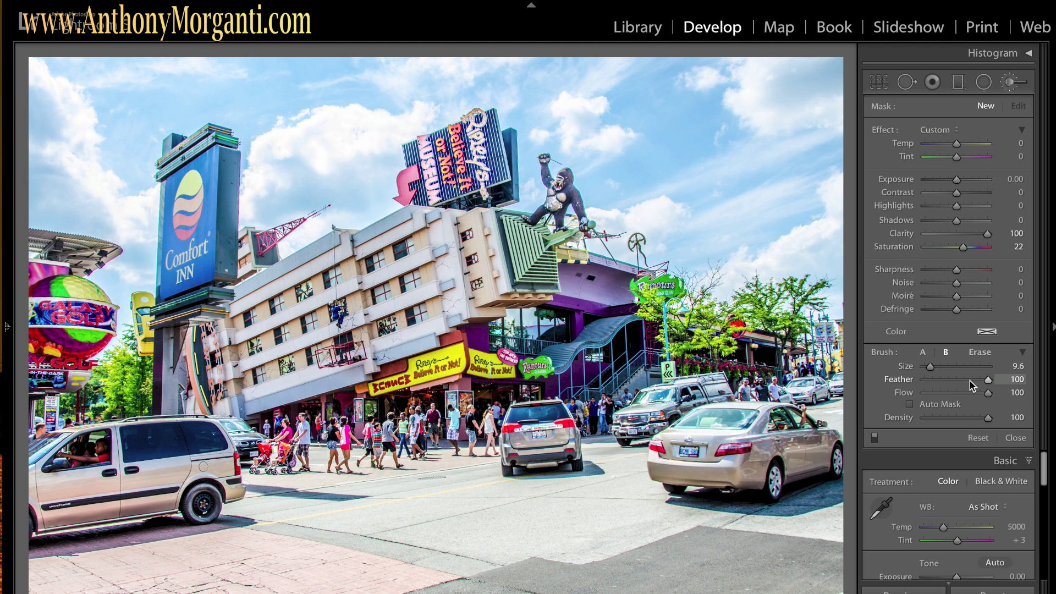
Set the adjustment brush's Feather to 0 and enlarge its Size to 66
left_click_drag(985, 381, 911, 384)
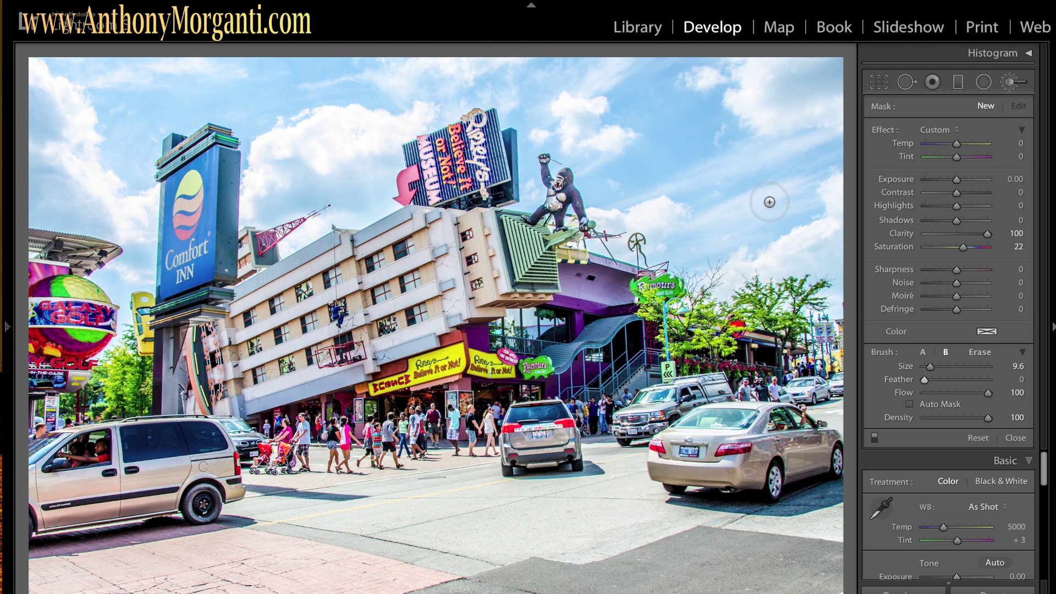
scroll(760, 189, "up", 8)
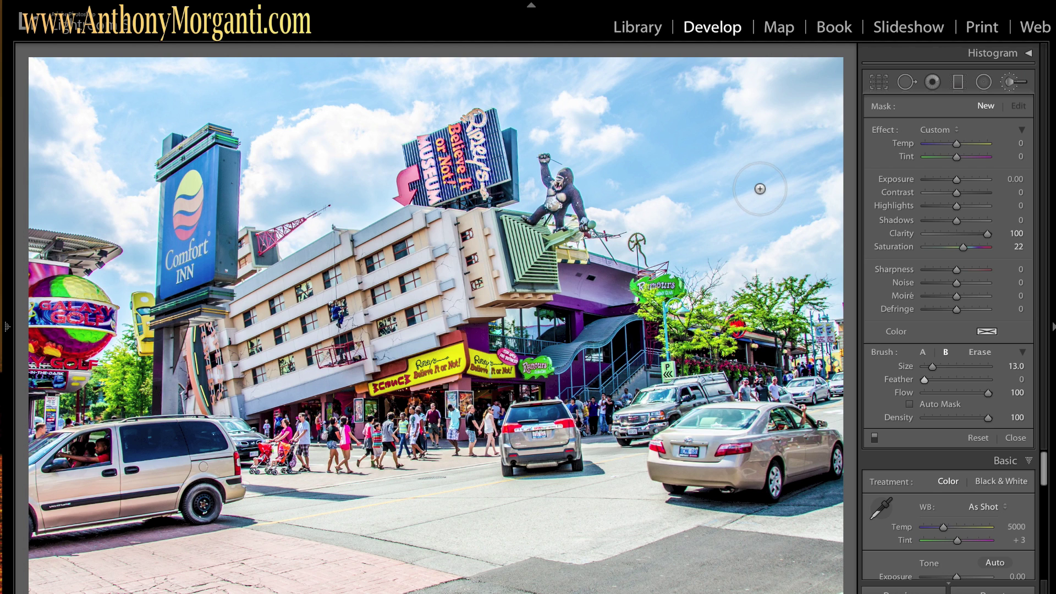
scroll(759, 188, "up", 10)
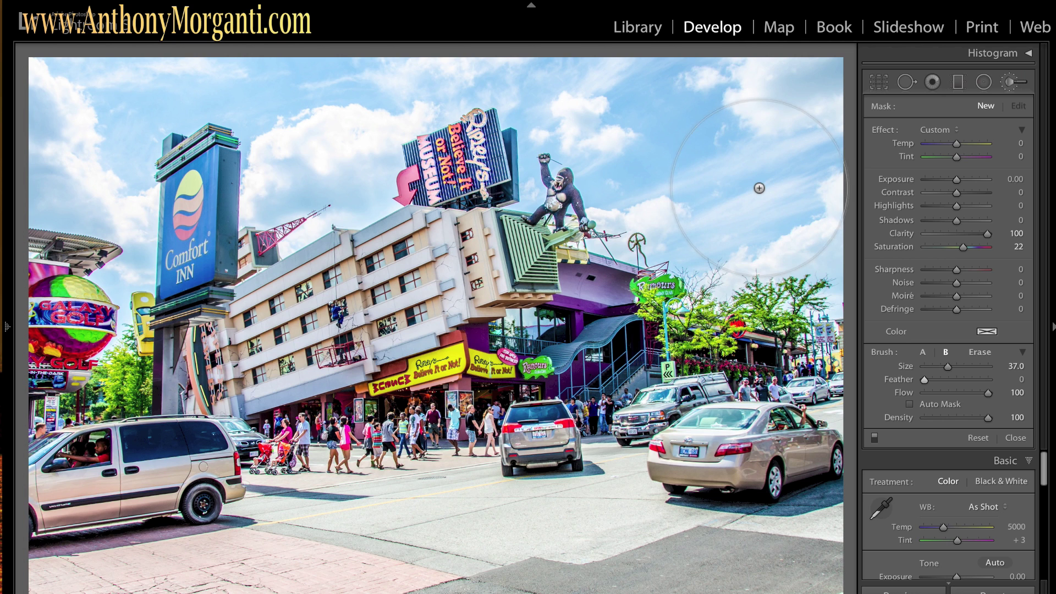
scroll(759, 188, "up", 7)
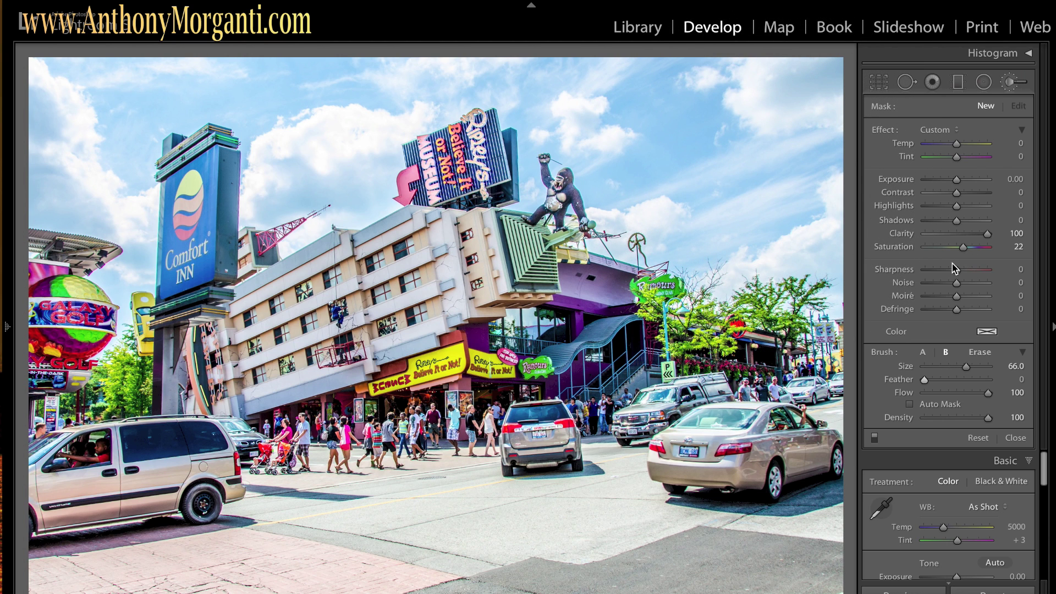
Set the brush's Sharpness to 10 and paint over the entire photo, checking the coverage with the mask overlay
left_click_drag(957, 271, 962, 270)
left_click_drag(961, 273, 960, 273)
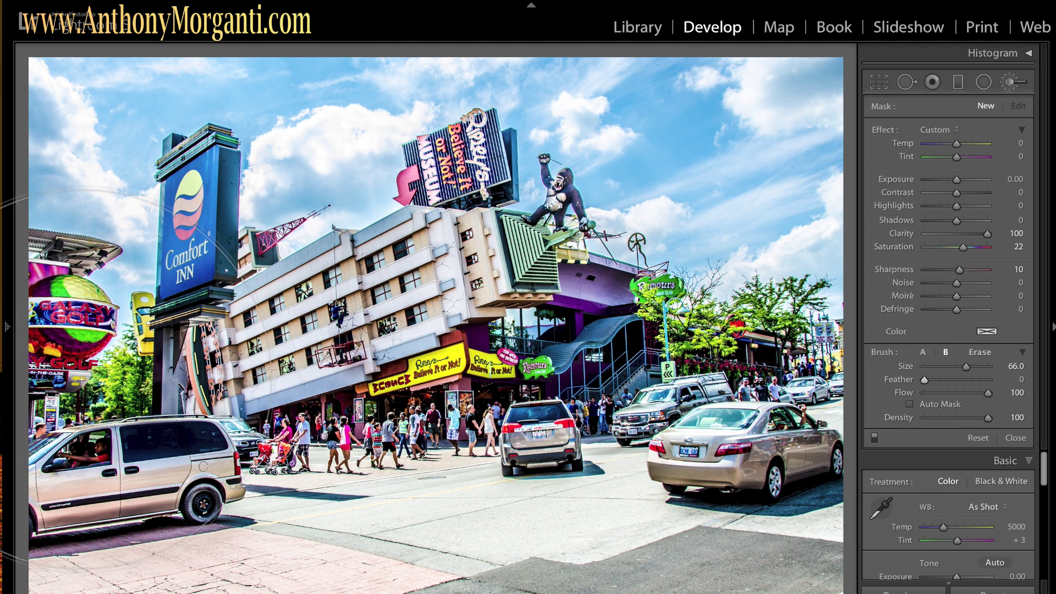
left_click(640, 72)
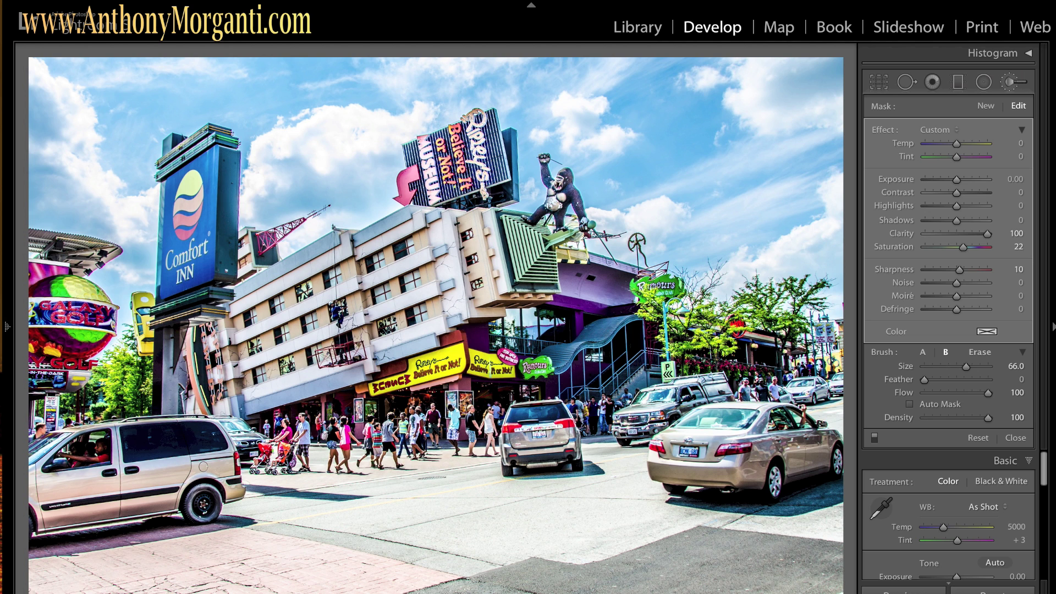
key("o")
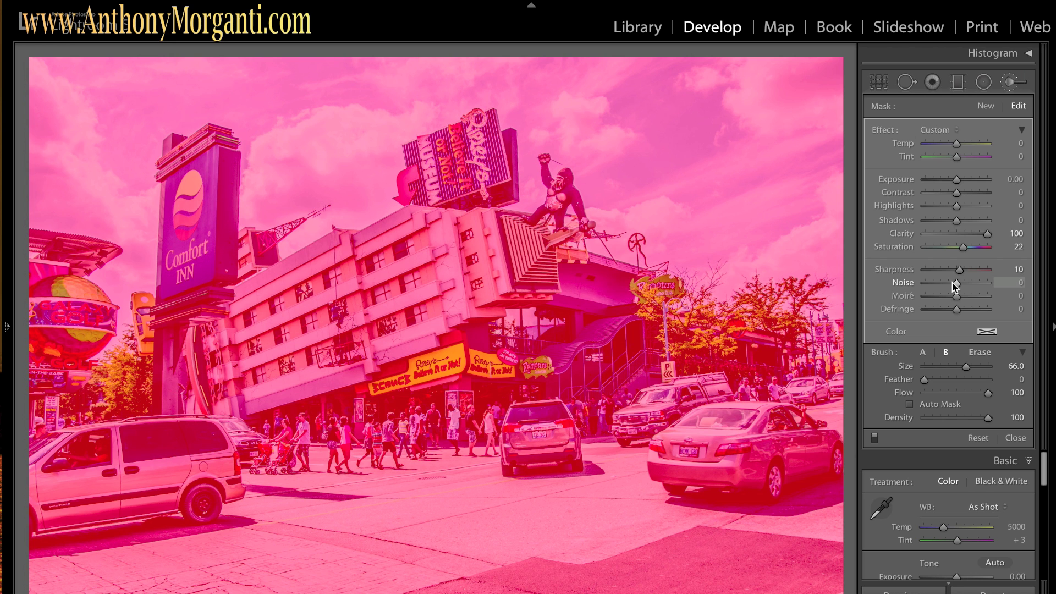
key("o")
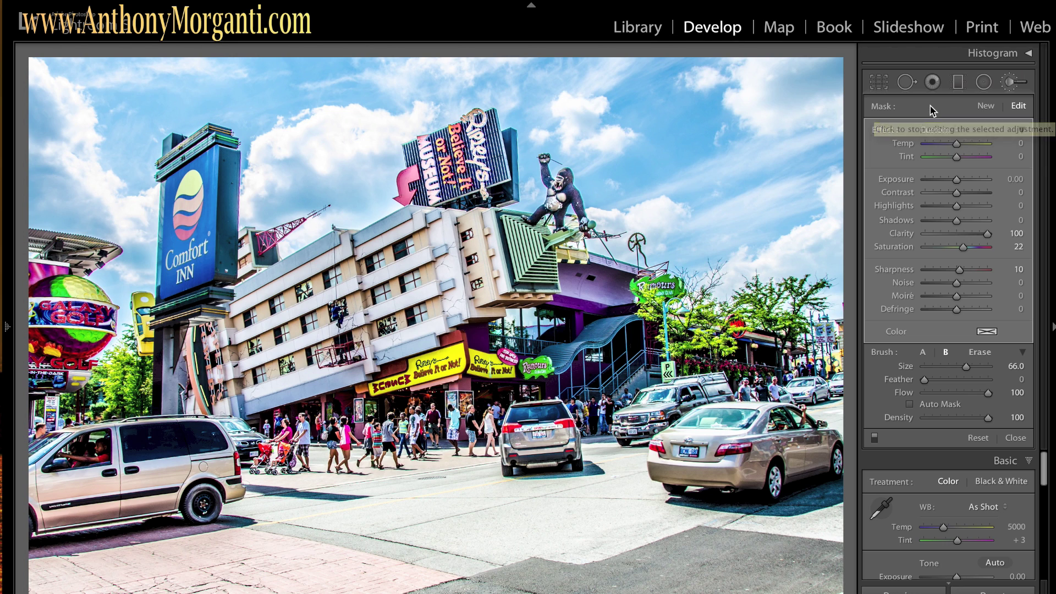
Create a second brush adjustment with the same settings over the entire photo and check its coverage with the mask overlay
left_click(990, 110)
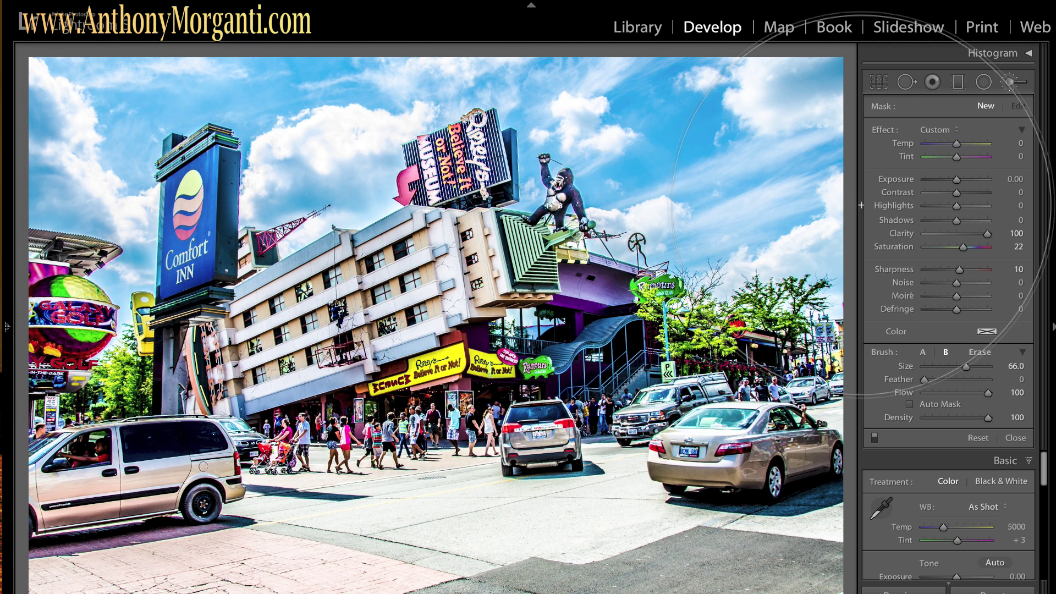
left_click(611, 311)
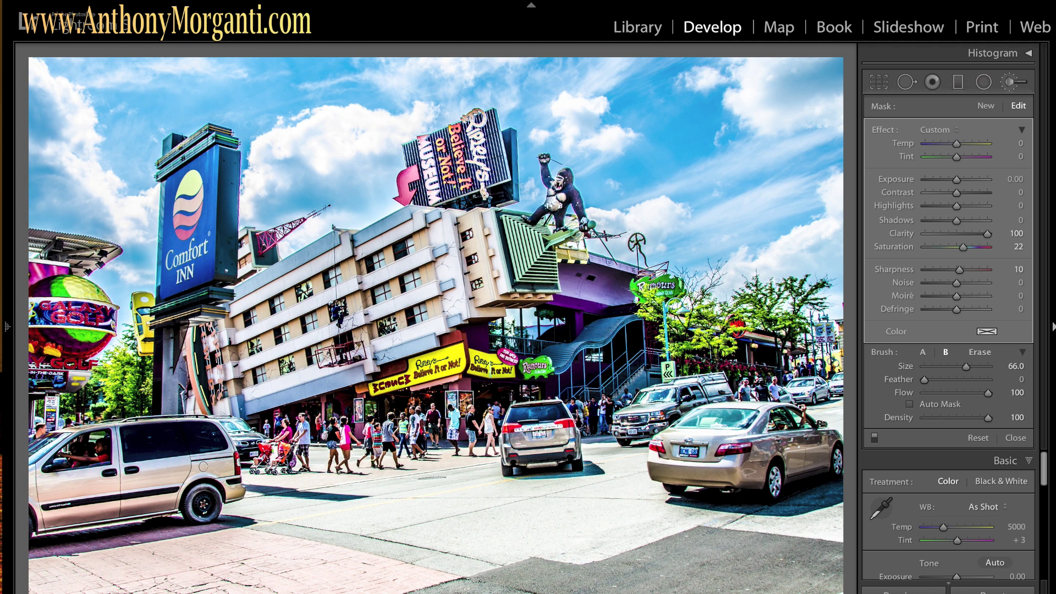
key("o")
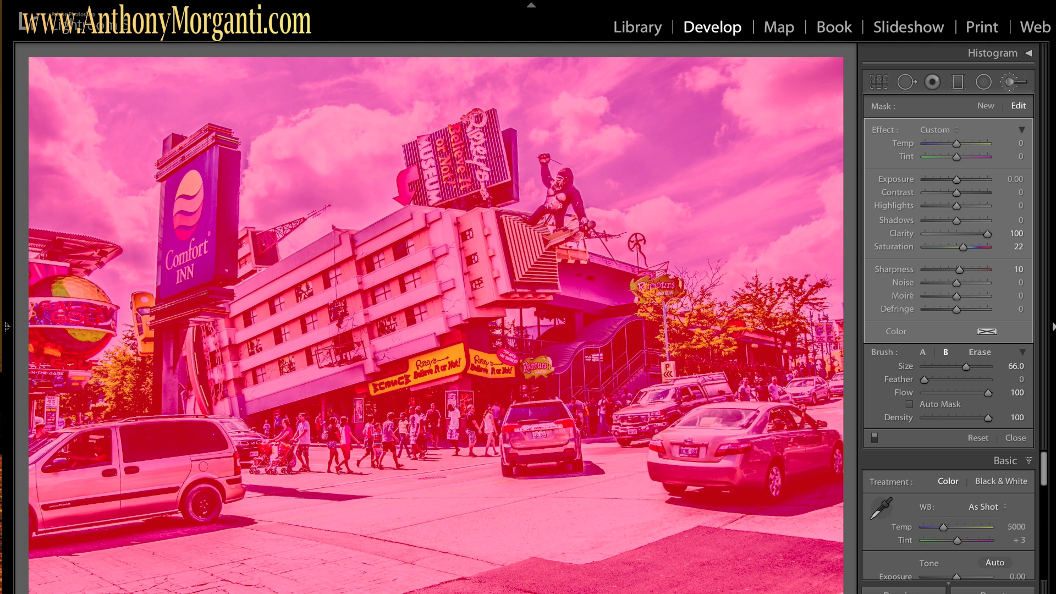
key("o")
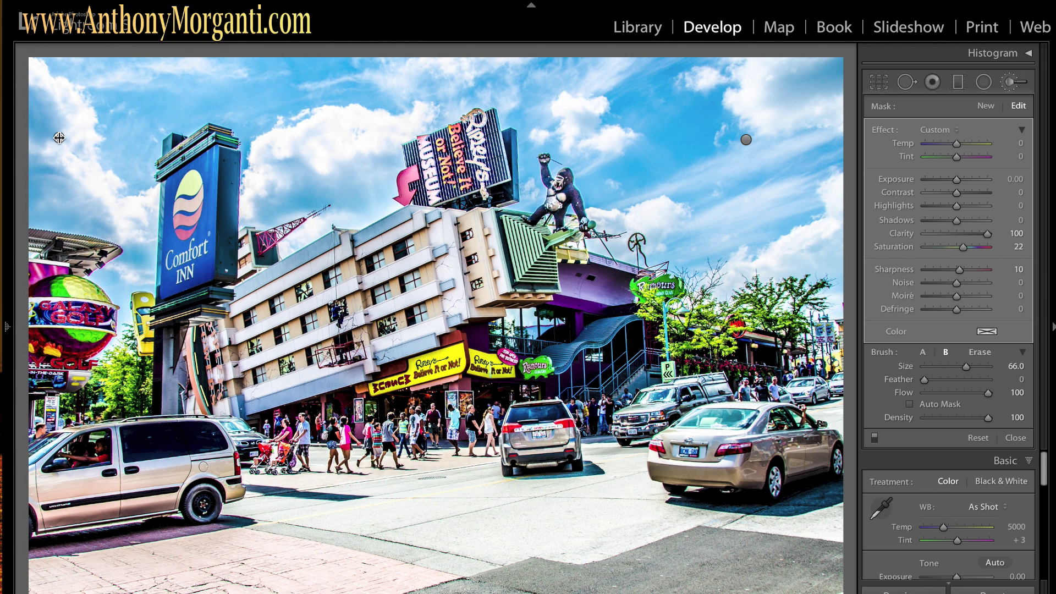
Show the second adjustment's mask overlay, cycle its colour to black, and toggle it off and on for comparison
key("o")
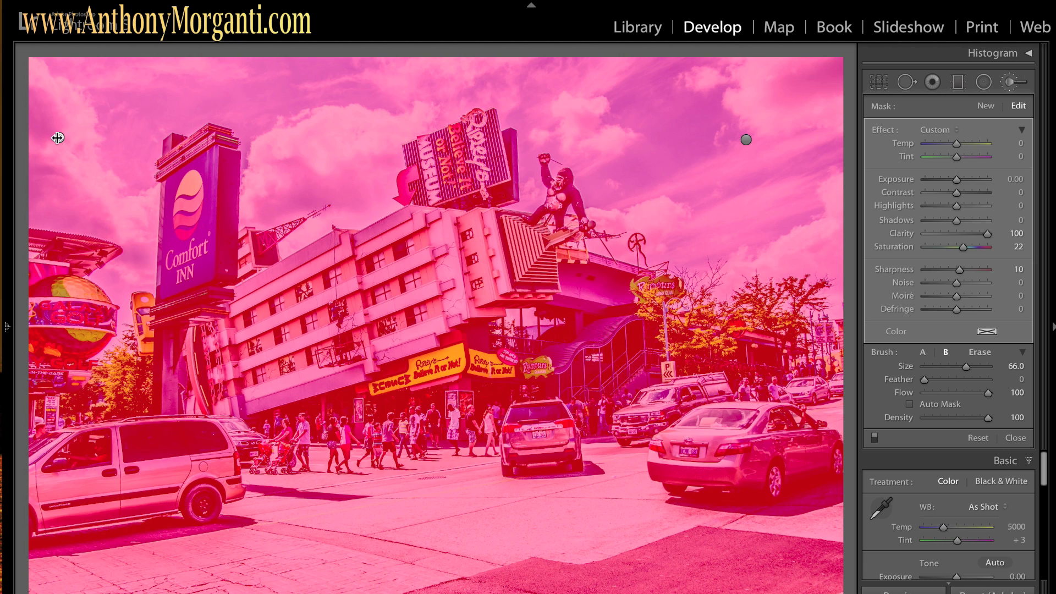
key("shift+o")
key("shift+o")
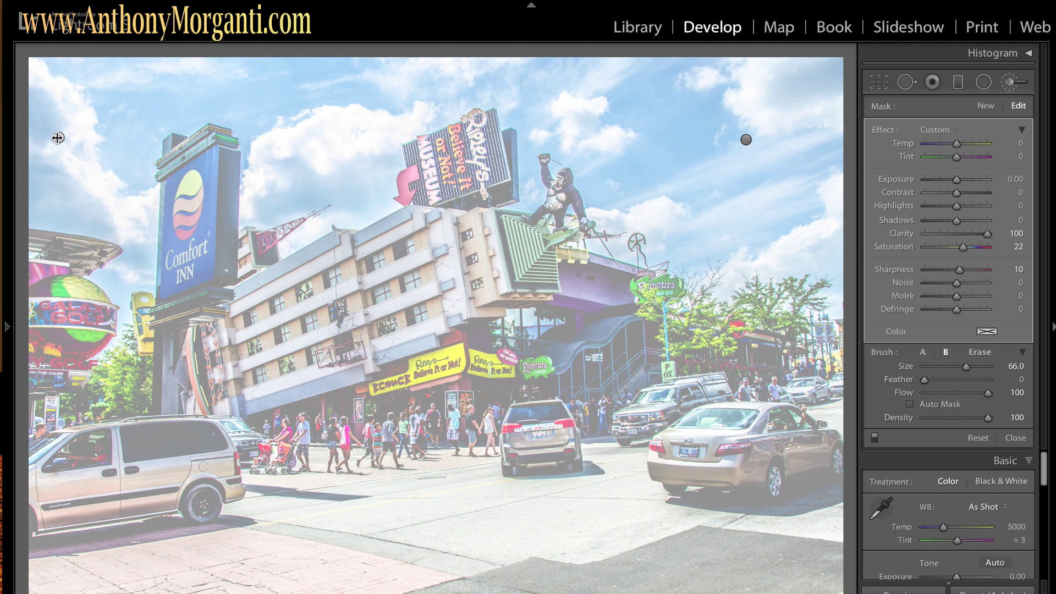
key("shift+o")
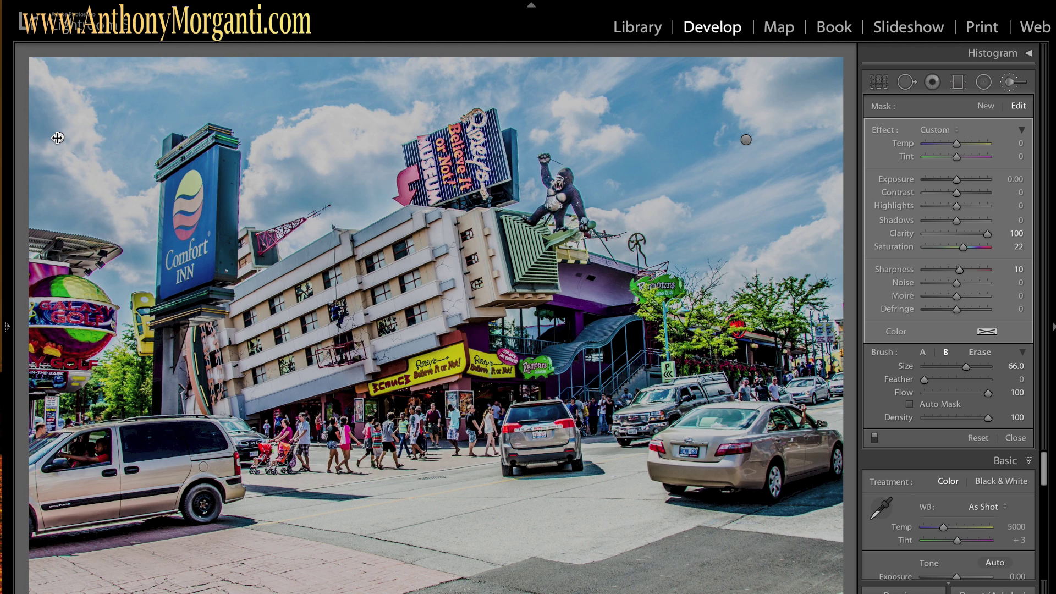
key("o")
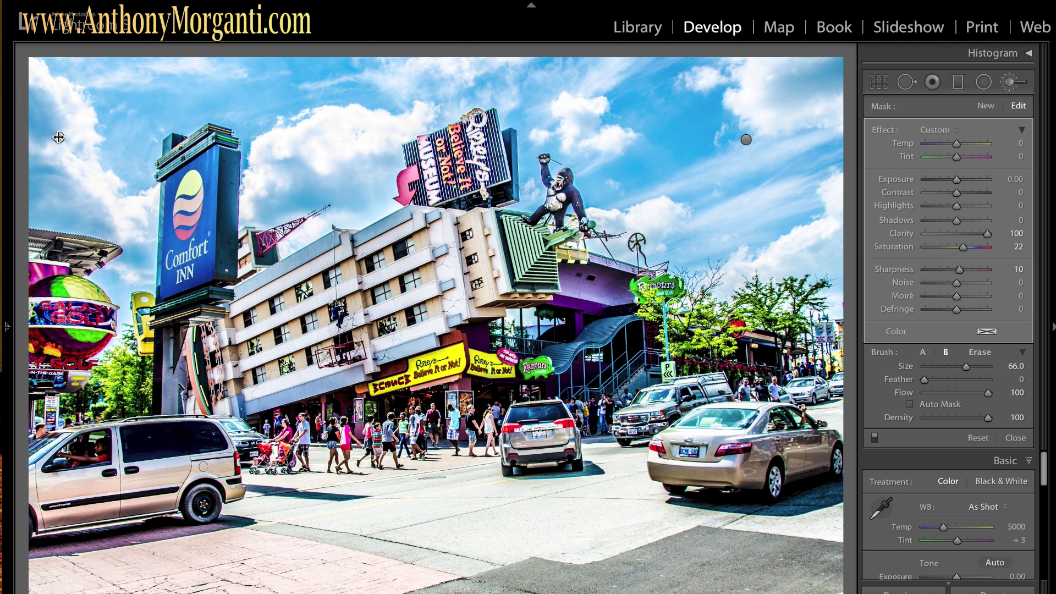
key("o")
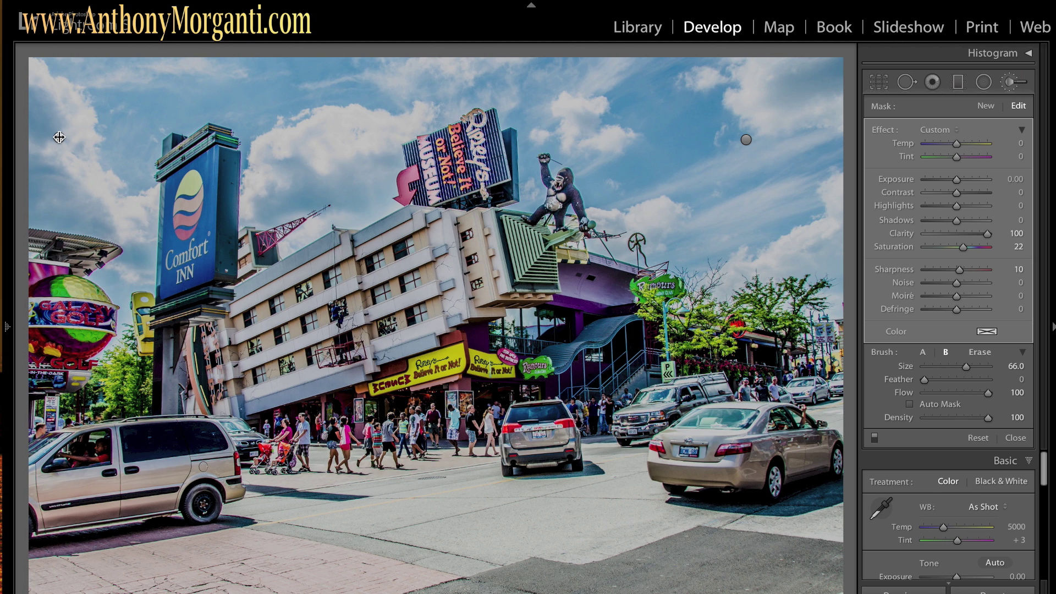
Duplicate the brush adjustment pinned in the sky beside the Comfort Inn sign and cycle the mask overlay colour from red to white
right_click(59, 137)
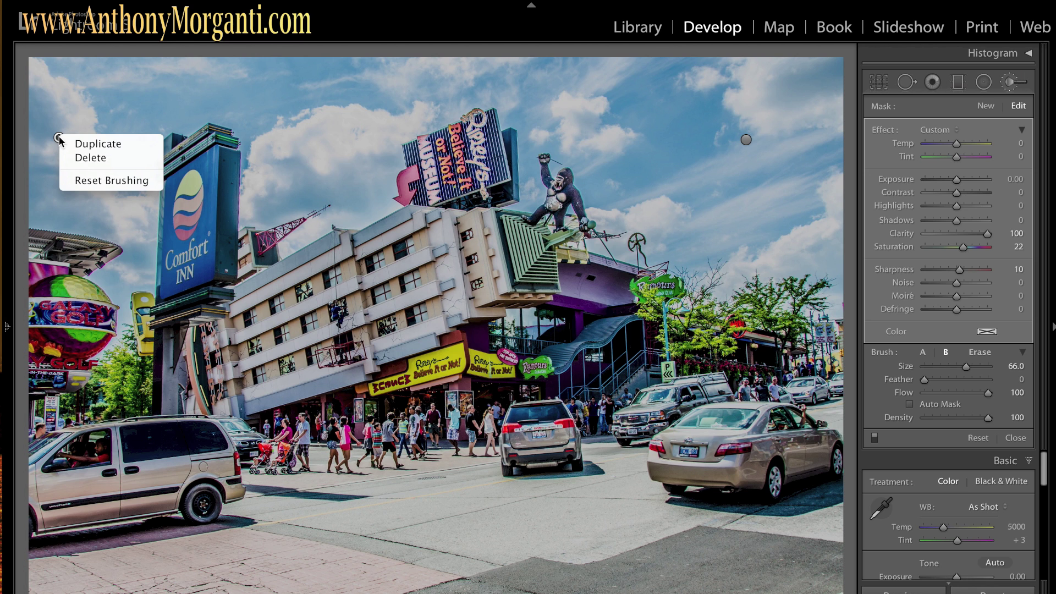
left_click(92, 144)
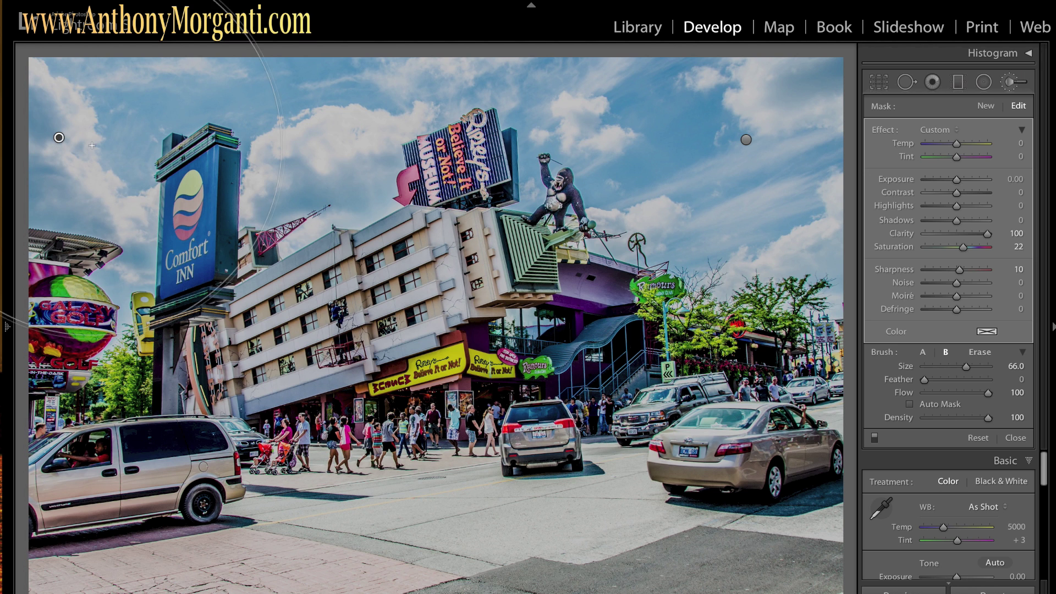
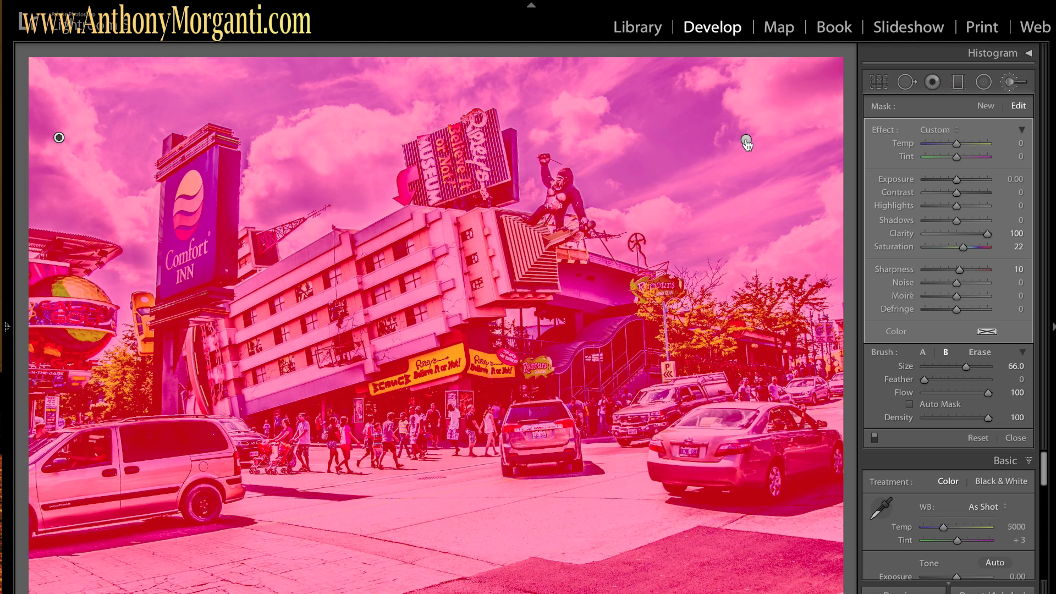
key("shift+o")
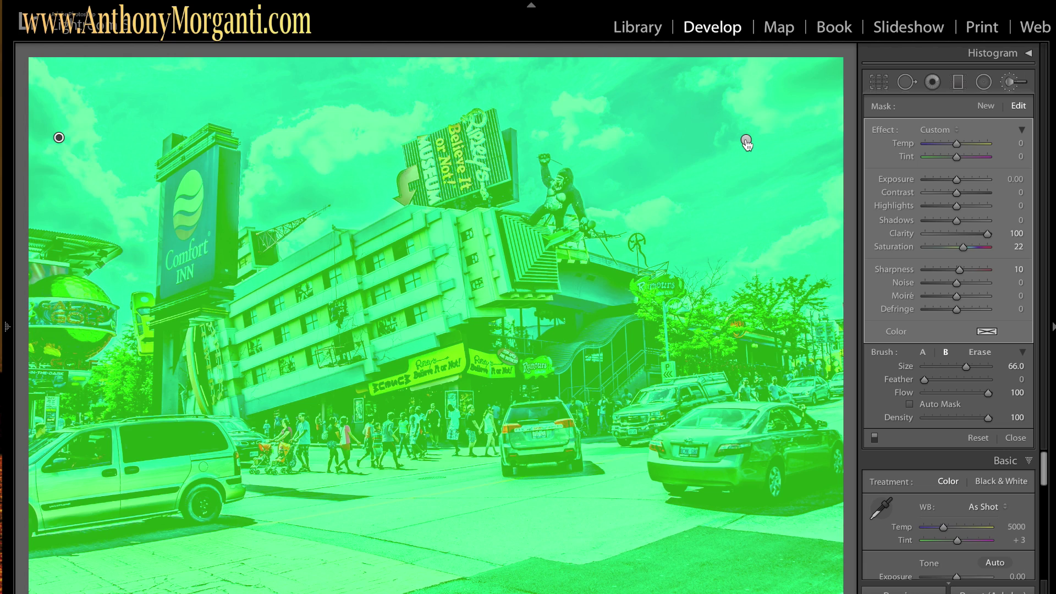
key("shift+o")
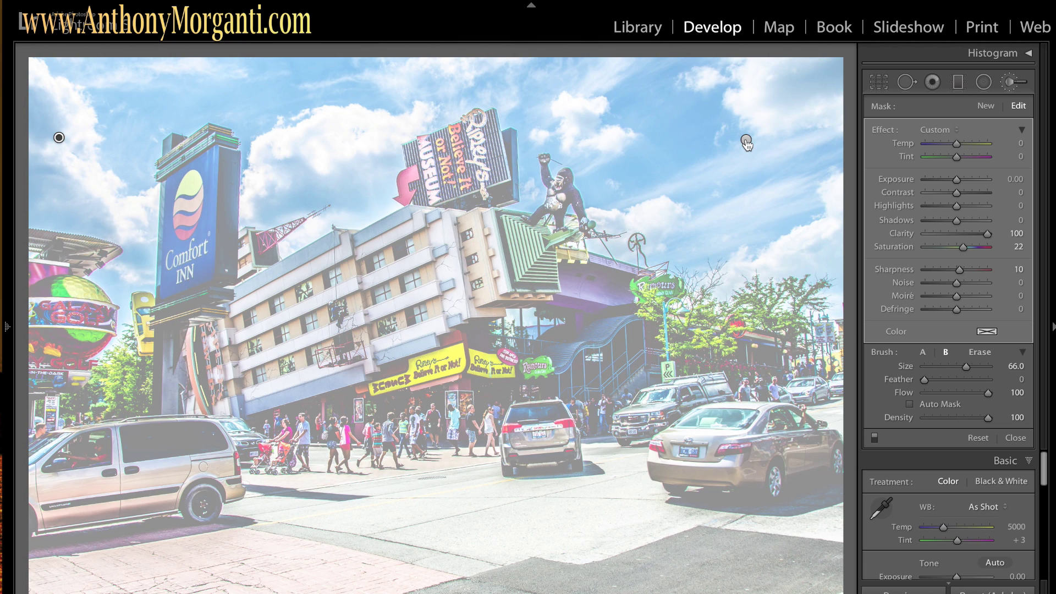
Hide the white mask overlay, switch the edit pins' Tool Overlay to Never Show, and set it back to Auto Show
key("o")
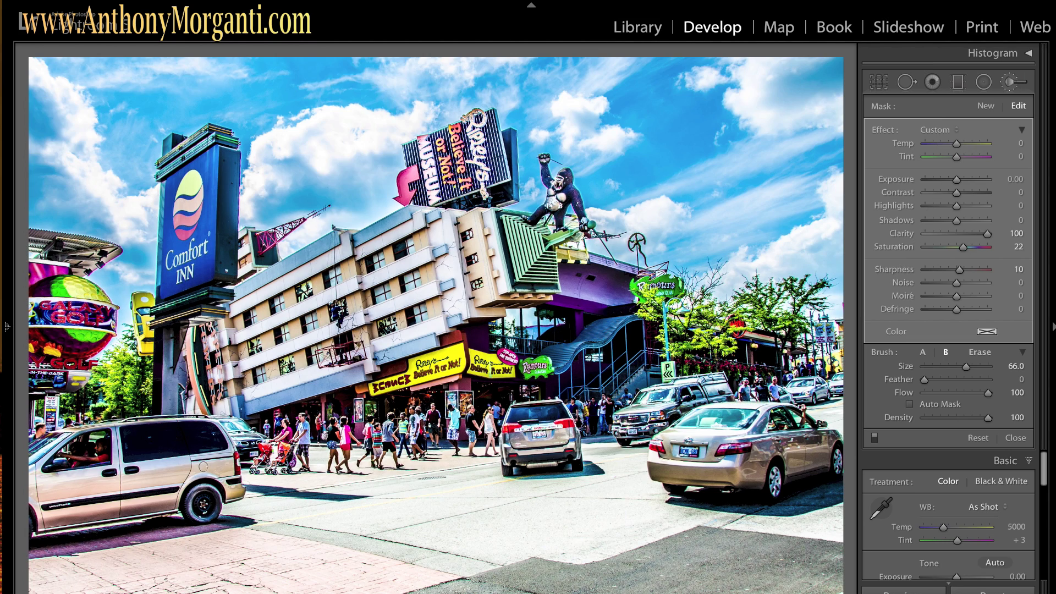
left_click(330, 1)
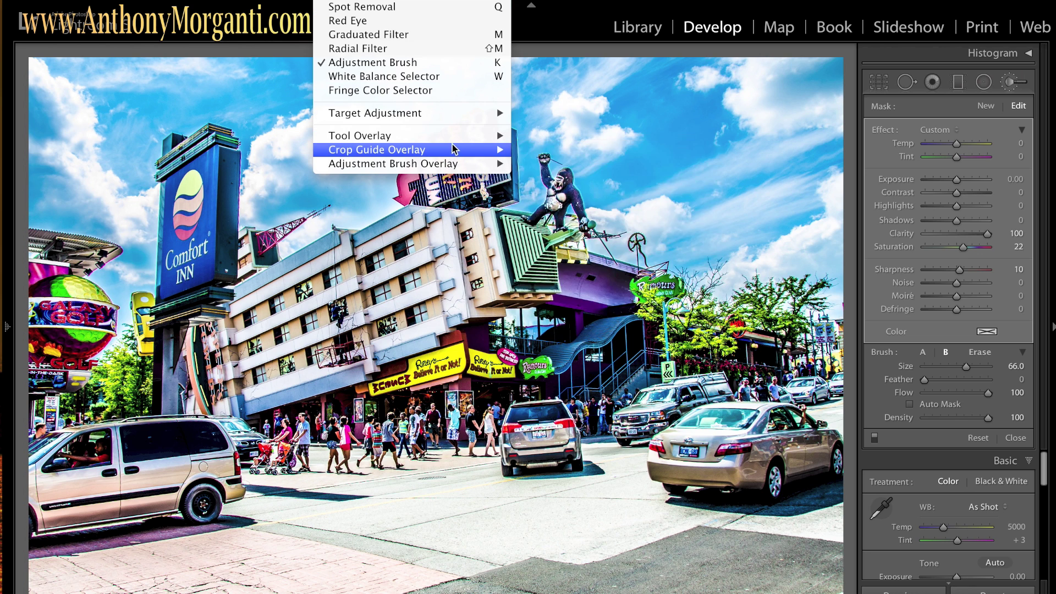
mouse_move(464, 138)
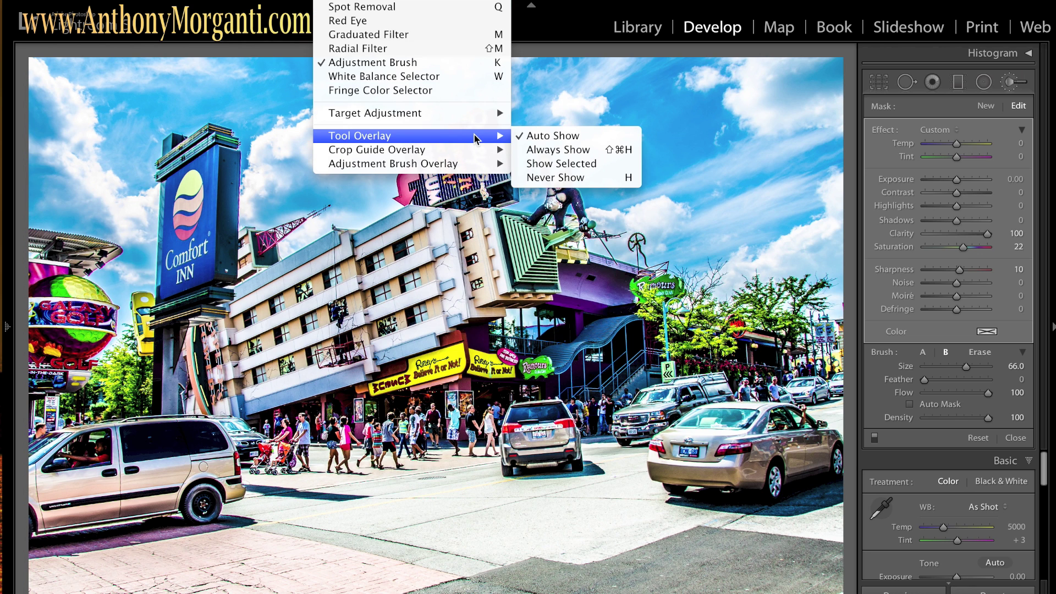
left_click(549, 177)
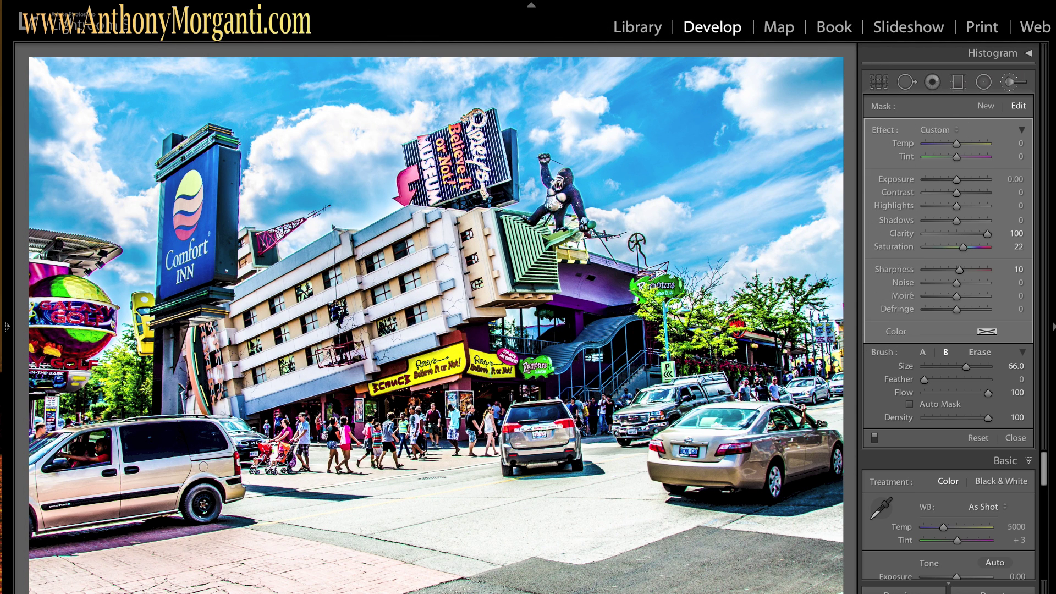
left_click(336, 2)
mouse_move(498, 136)
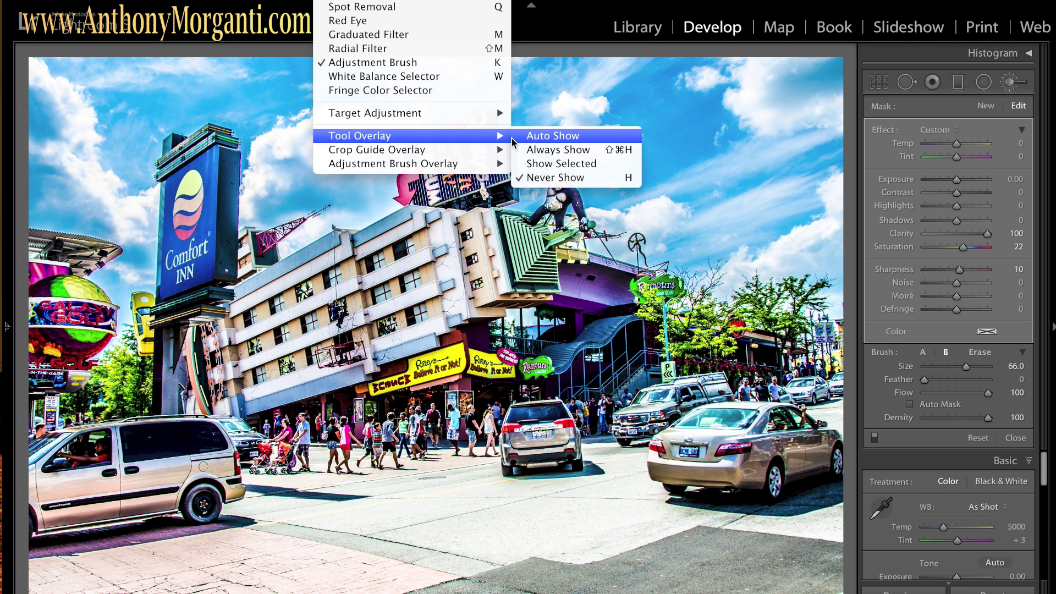
left_click(547, 136)
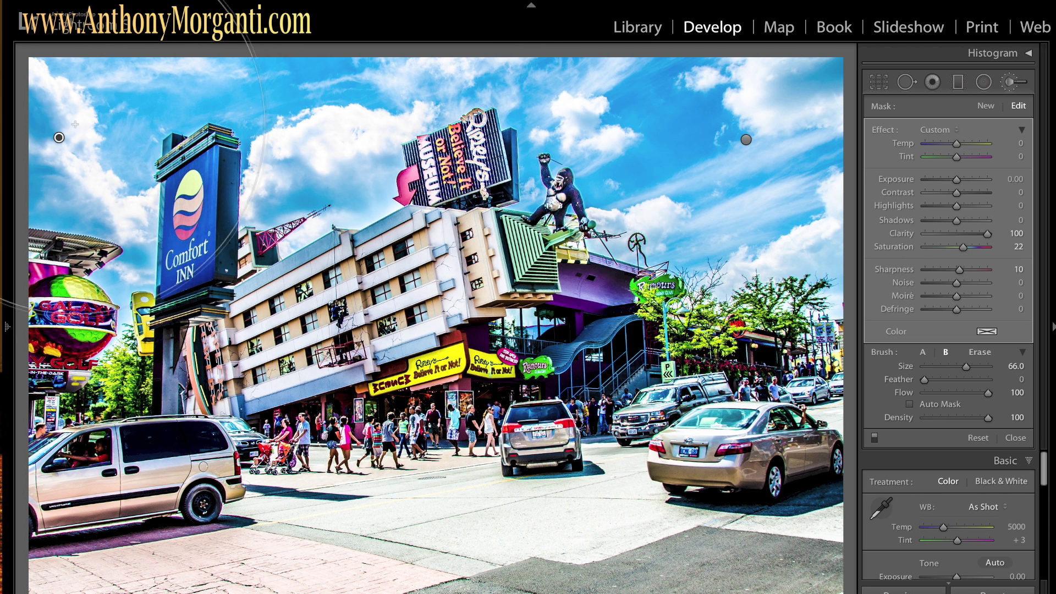
Duplicate the brush adjustment pinned in the sky on the far side of the gorilla from the Comfort Inn sign
left_click(746, 141)
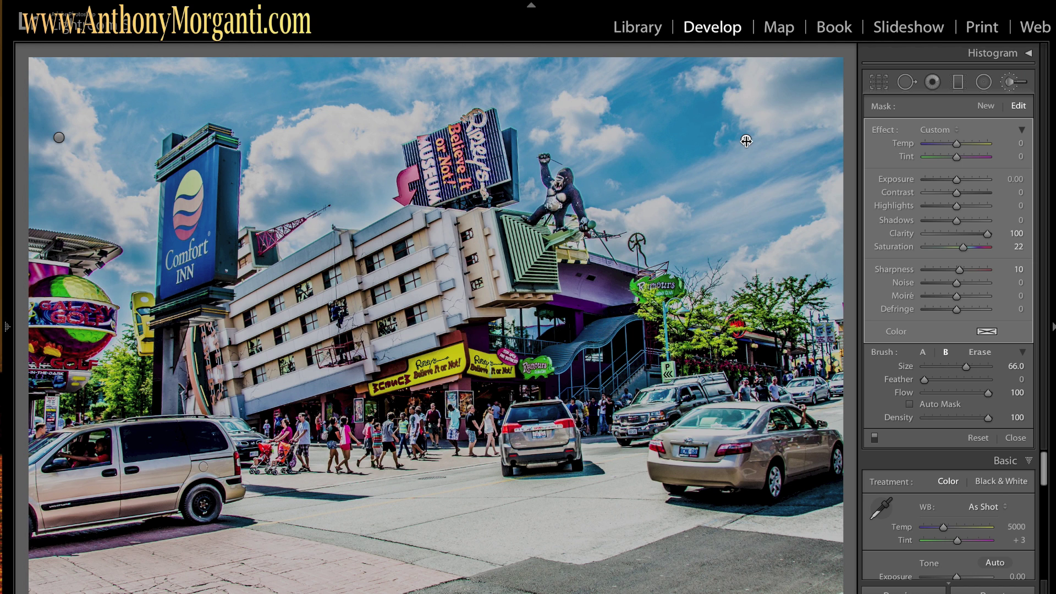
right_click(747, 141)
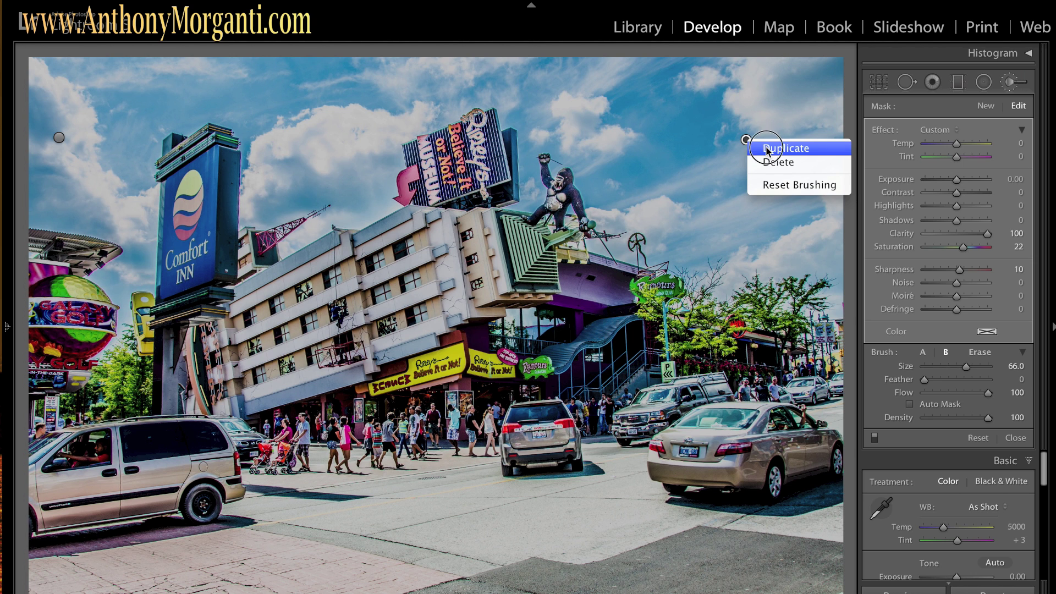
left_click(765, 144)
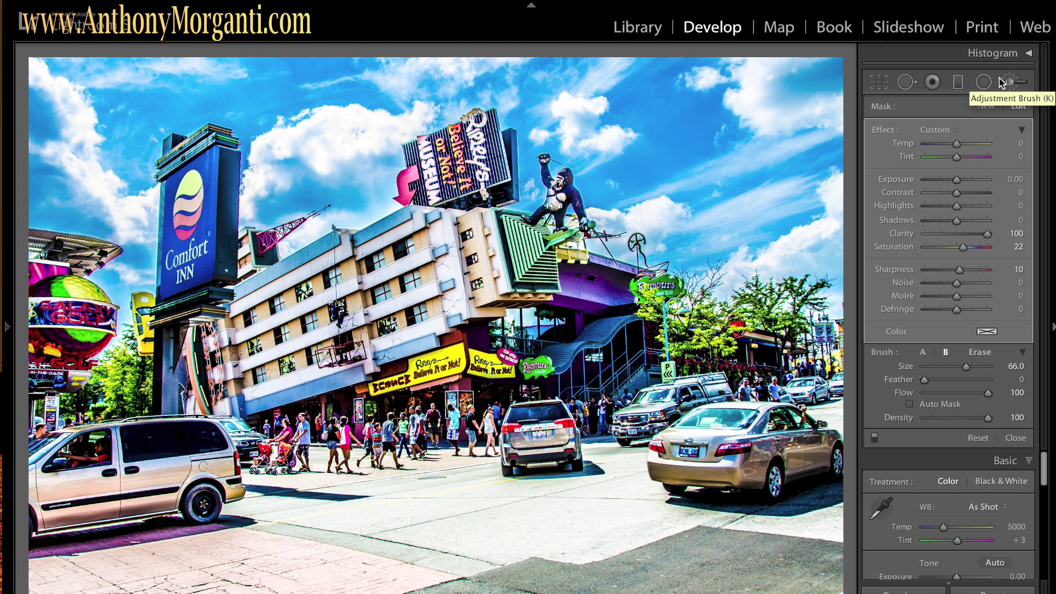
Close the Adjustment Brush and inspect the detail around the van and the pedestrians at a closer zoom
left_click(1008, 82)
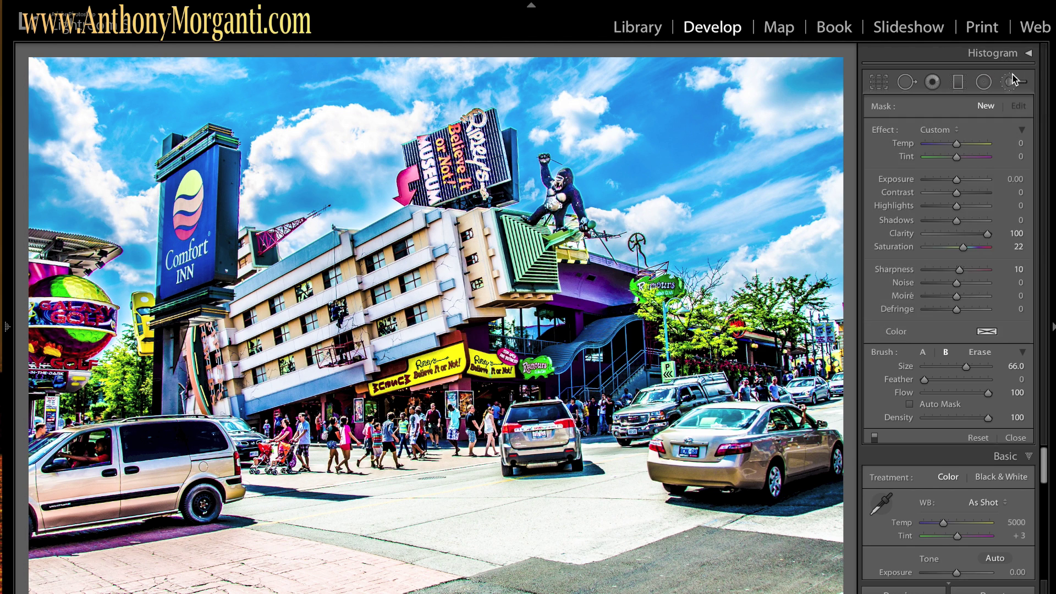
left_click(193, 471)
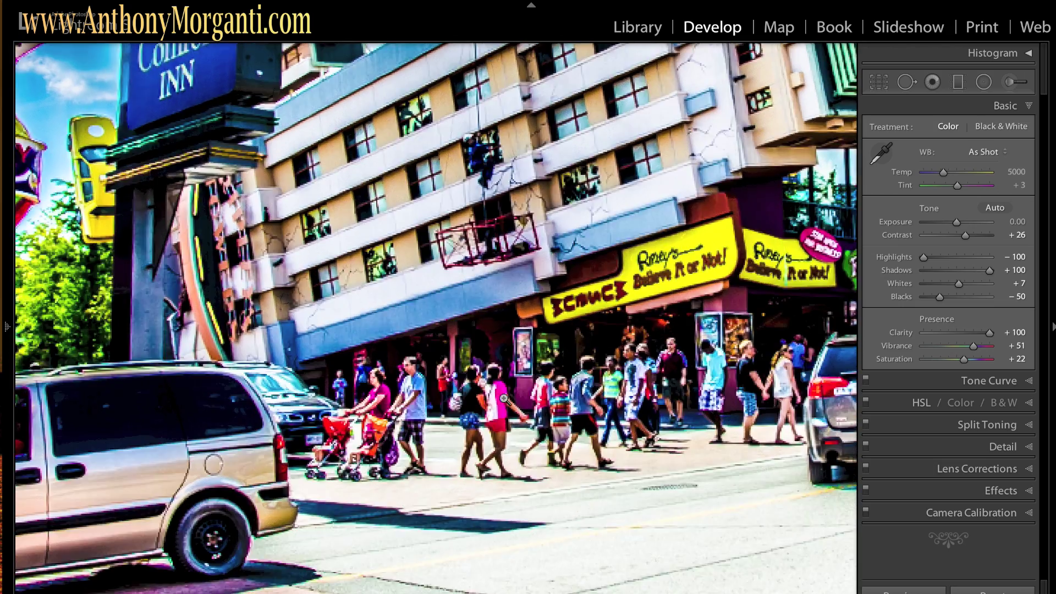
left_click(419, 427)
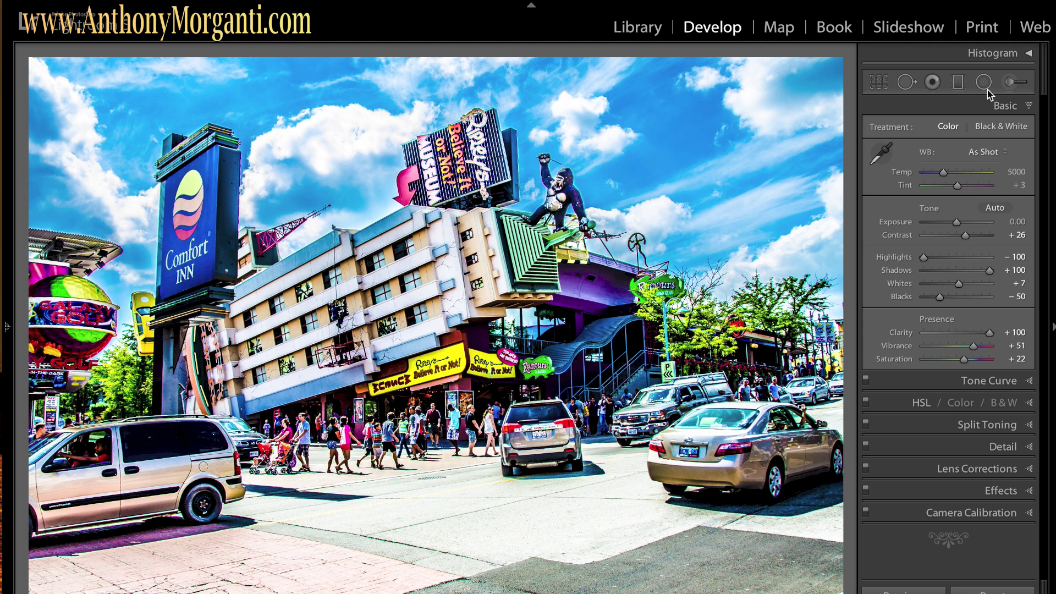
Paint another Adjustment Brush effect with the same settings over the photo
left_click(1012, 83)
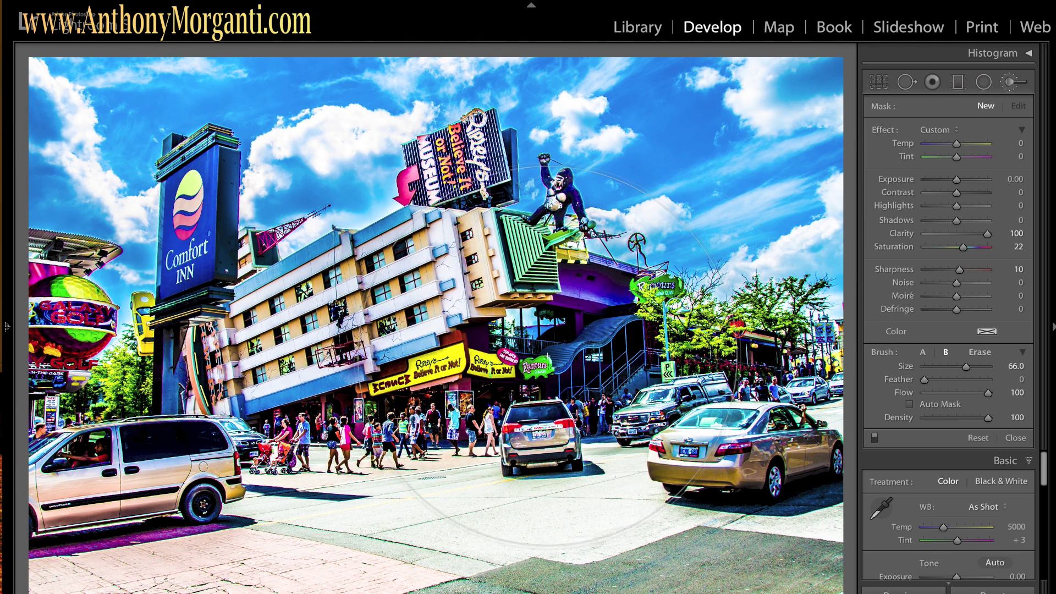
left_click(170, 483)
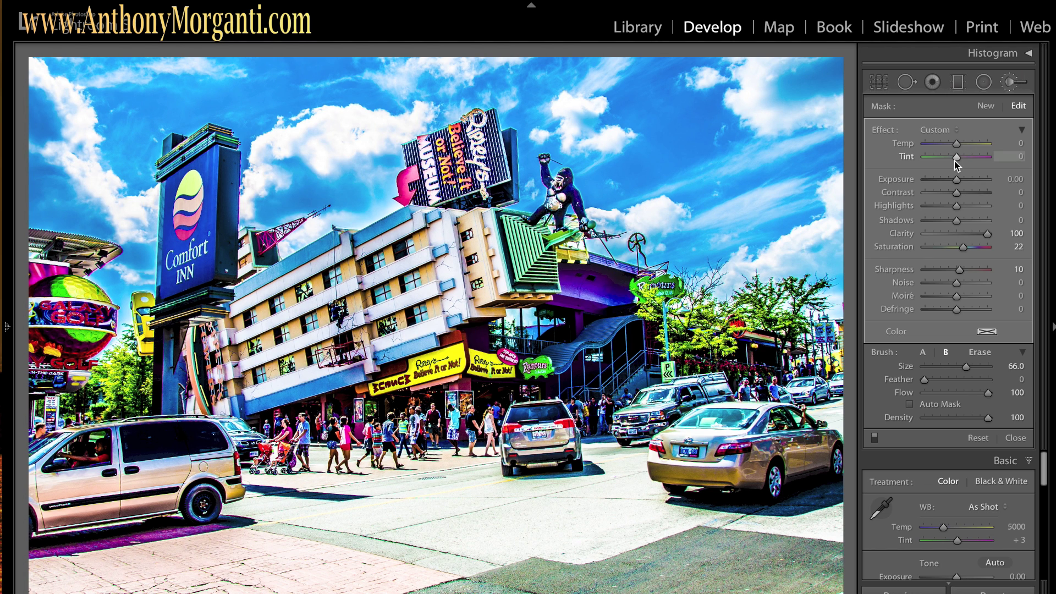
Paint a new brush adjustment at size 58 over the street, vehicles and pedestrians, and check its coverage with the mask overlay
left_click(986, 109)
left_click_drag(484, 341, 85, 526)
scroll(85, 526, "down", 4)
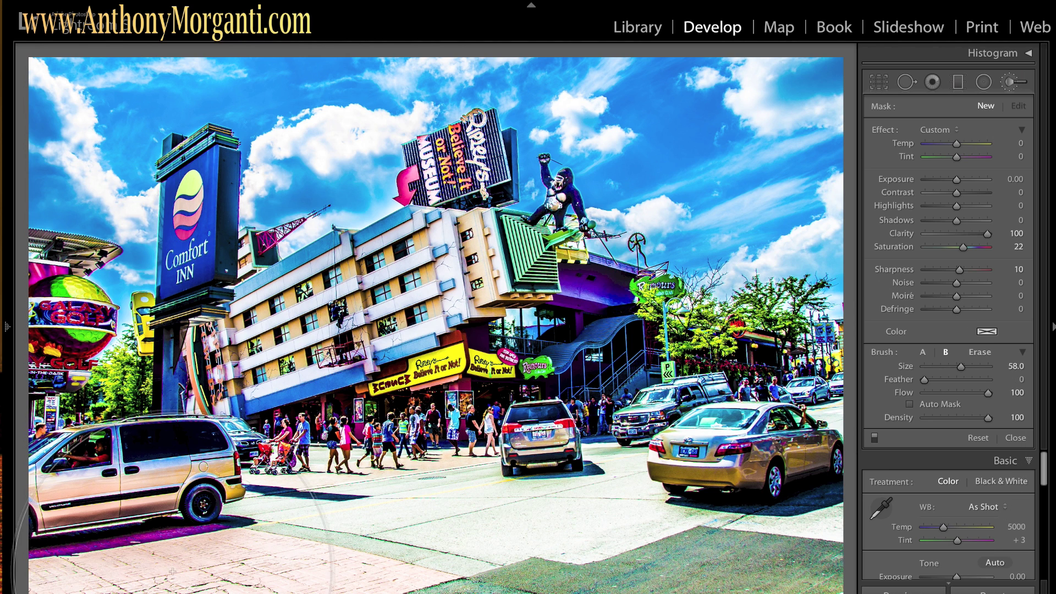
left_click(1018, 106)
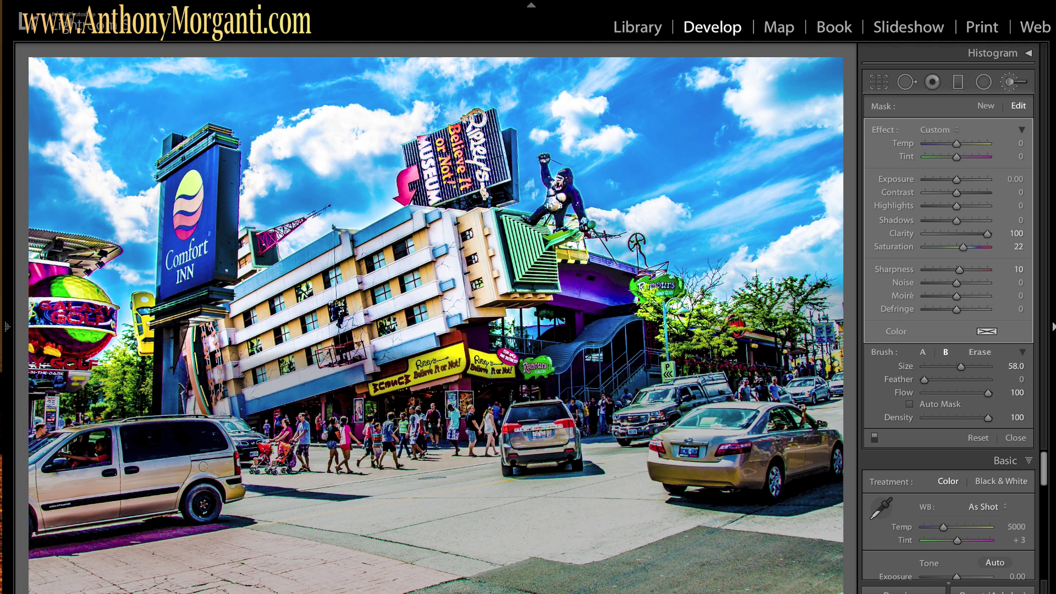
key("o")
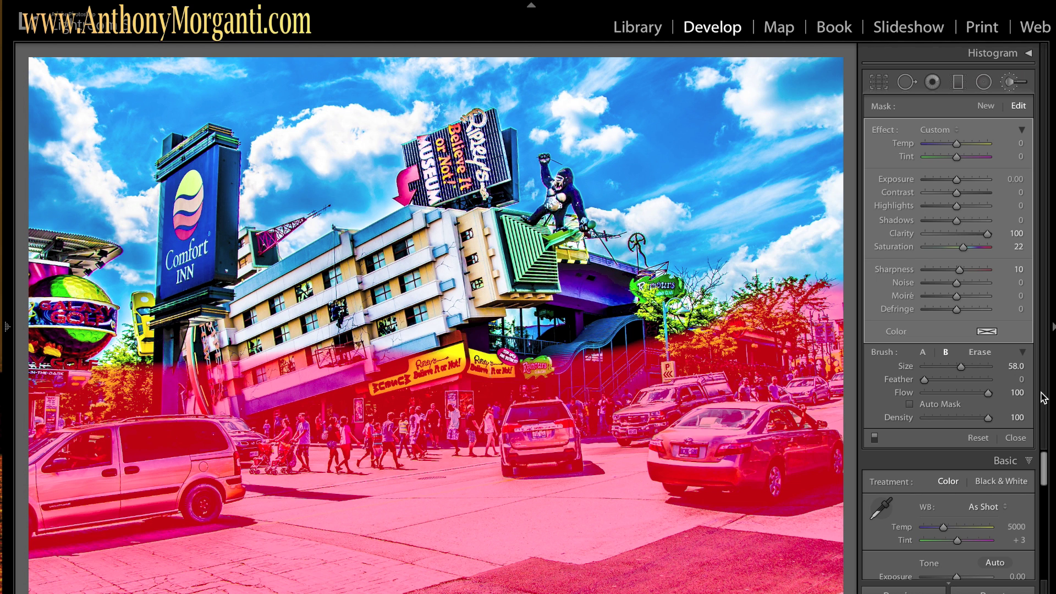
key("o")
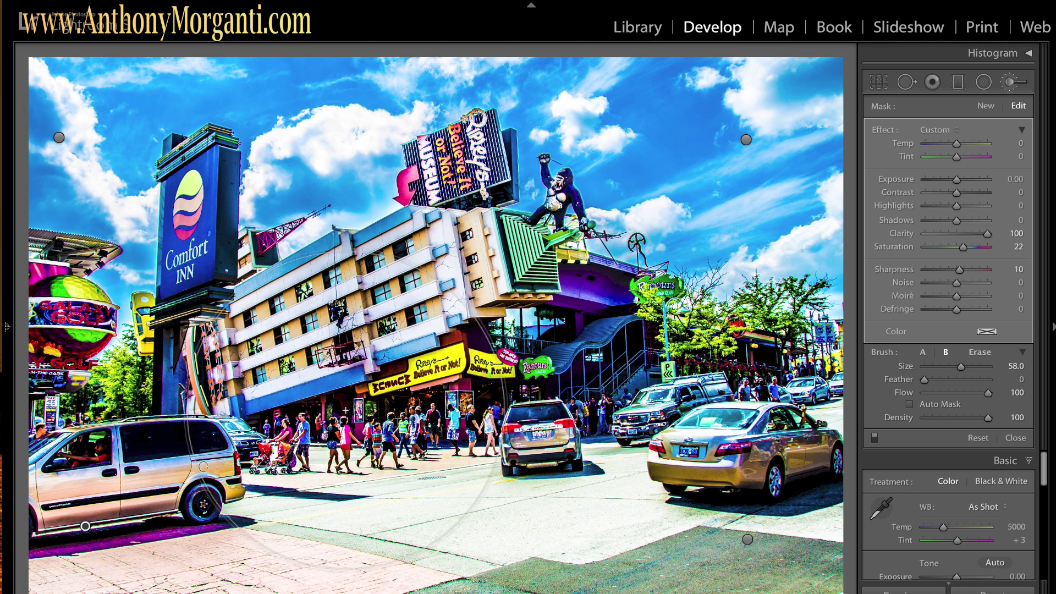
Compare the edited photo with its original Before version and close the Adjustment Brush
key("backslash")
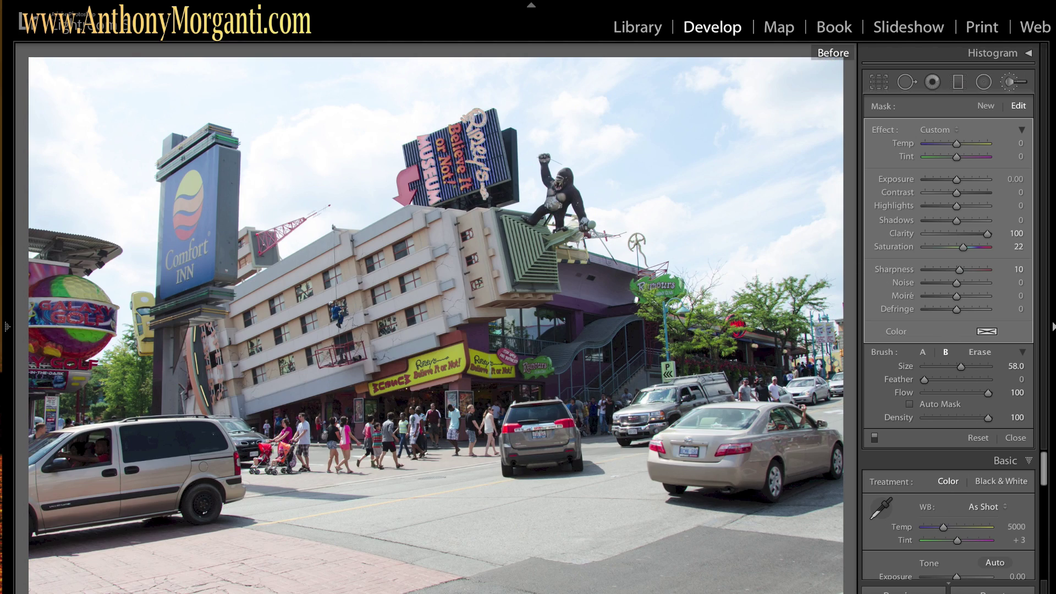
key("backslash")
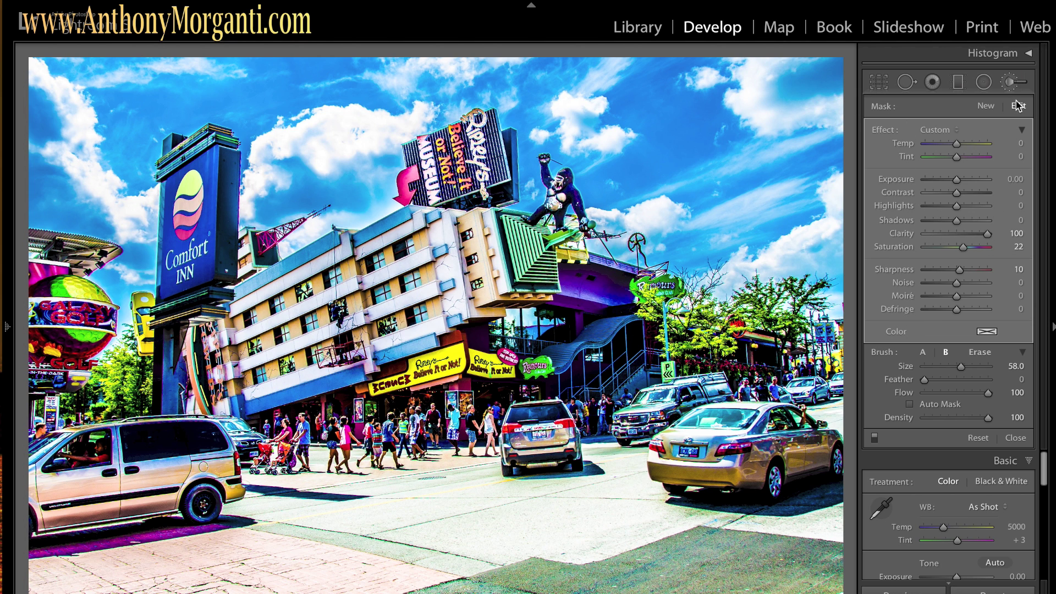
left_click(1013, 82)
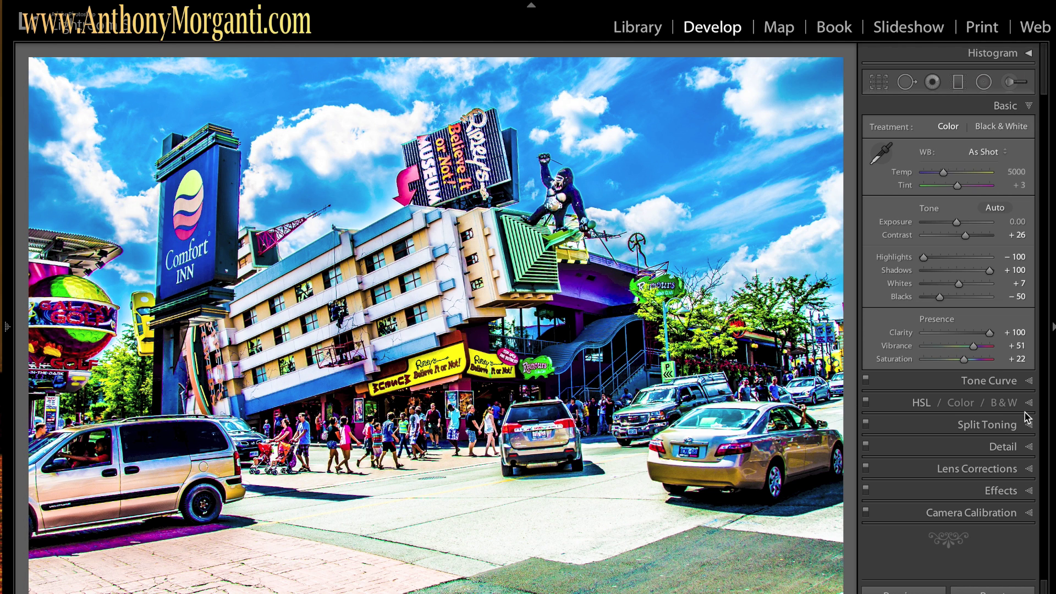
Set the Sharpening Amount to 75 and the Luminance noise reduction to 42
left_click(1031, 452)
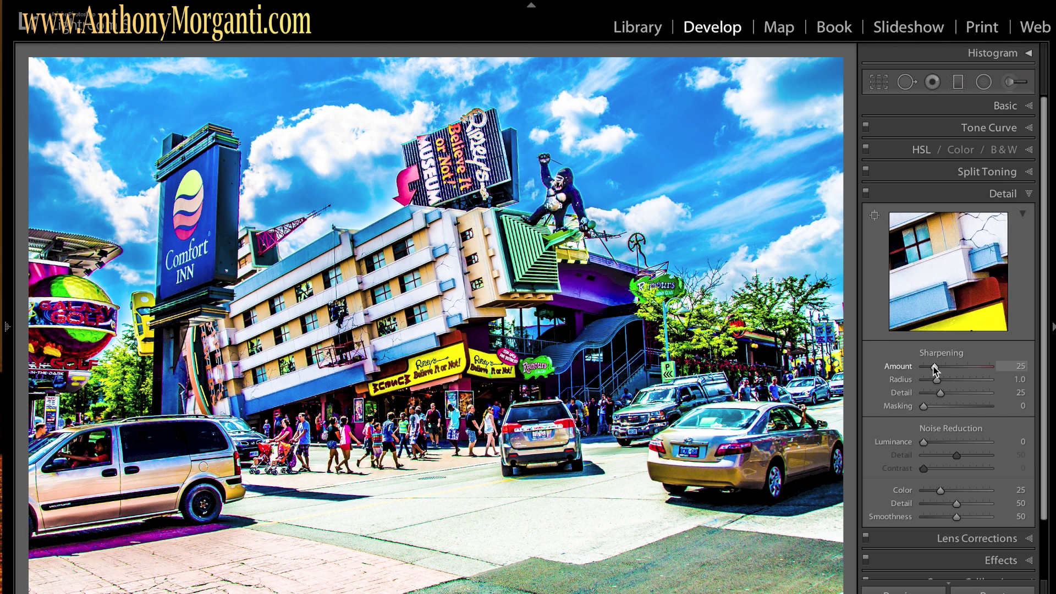
left_click_drag(933, 368, 957, 369)
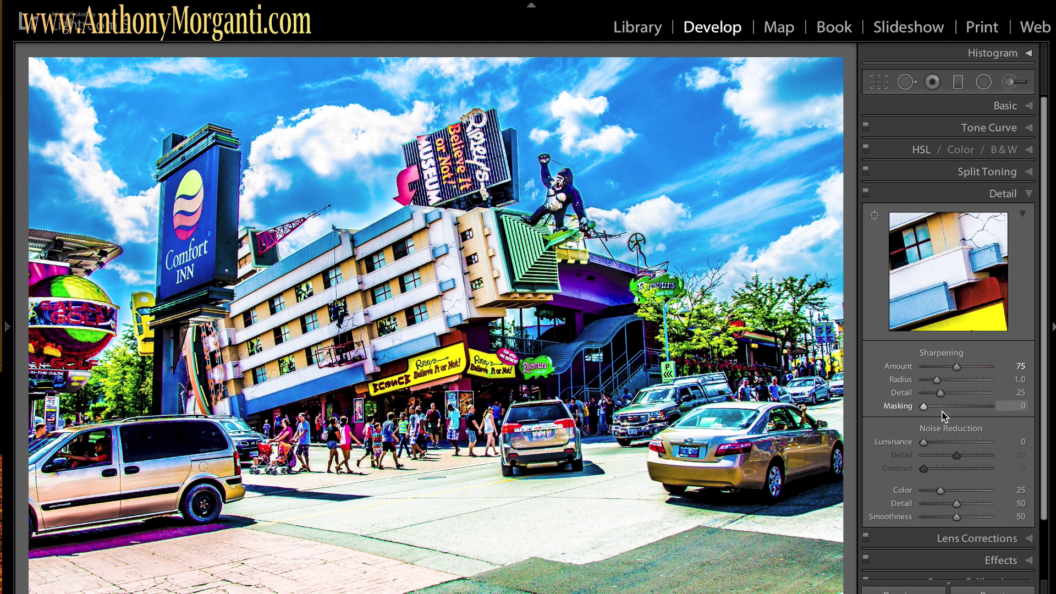
left_click(924, 444)
left_click_drag(924, 445, 952, 446)
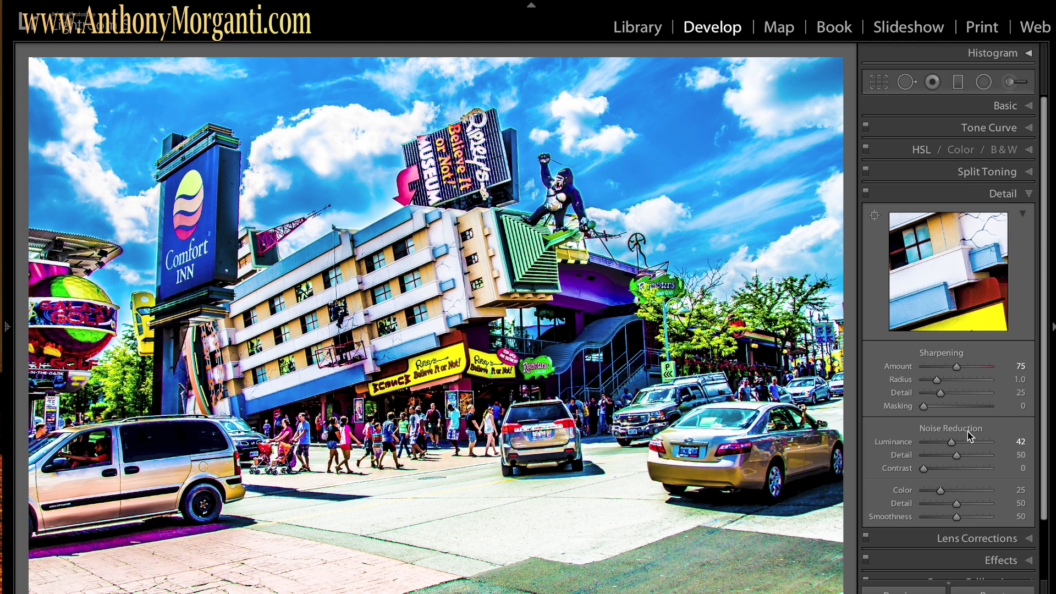
left_click(1028, 194)
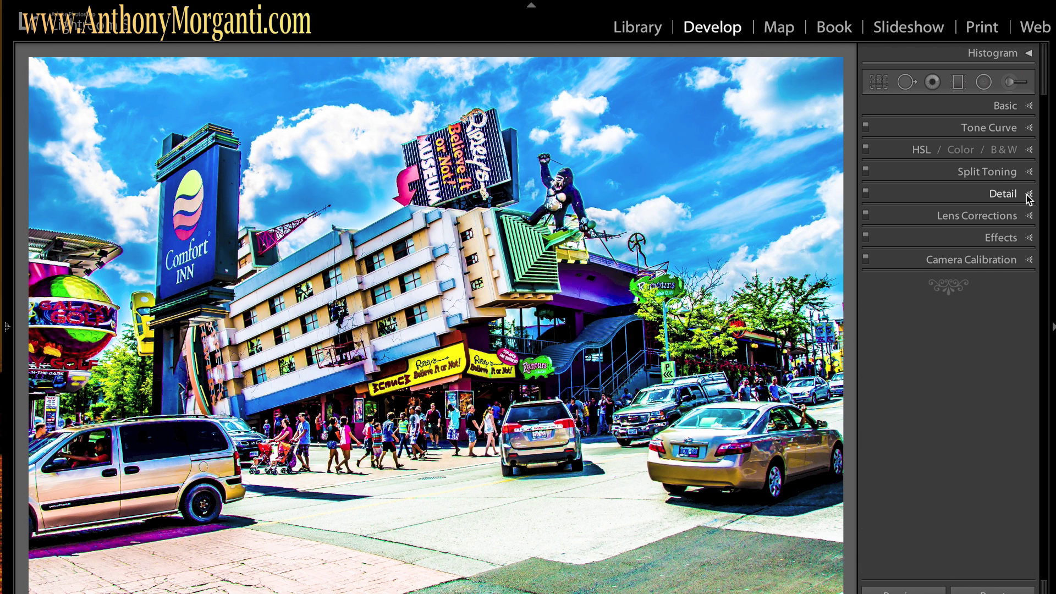
Enable the lens profile corrections and remove chromatic aberration
left_click(1030, 216)
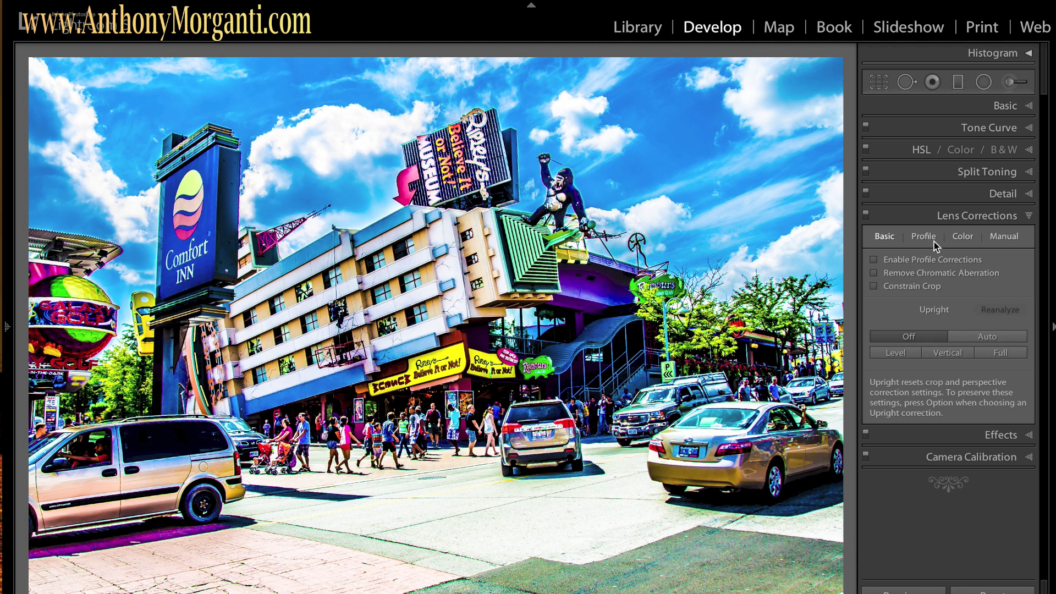
left_click(874, 260)
left_click(874, 273)
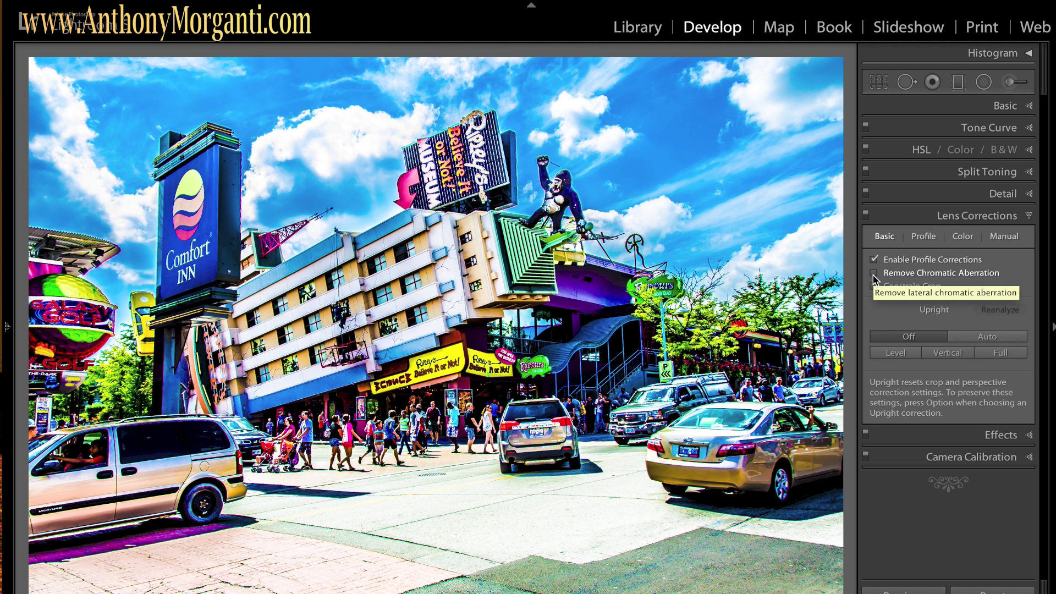
left_click(874, 274)
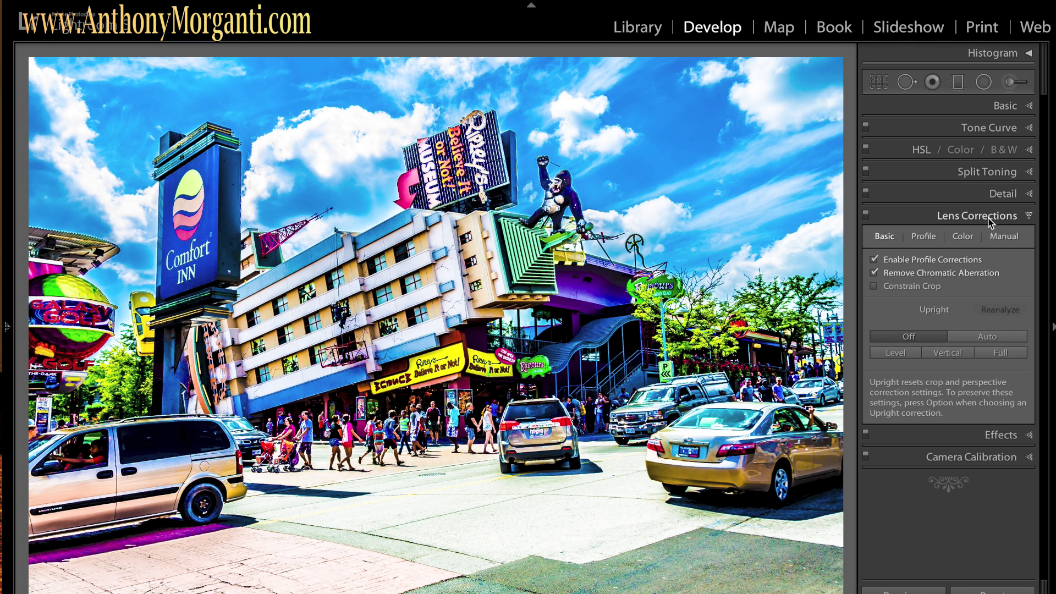
left_click(1030, 217)
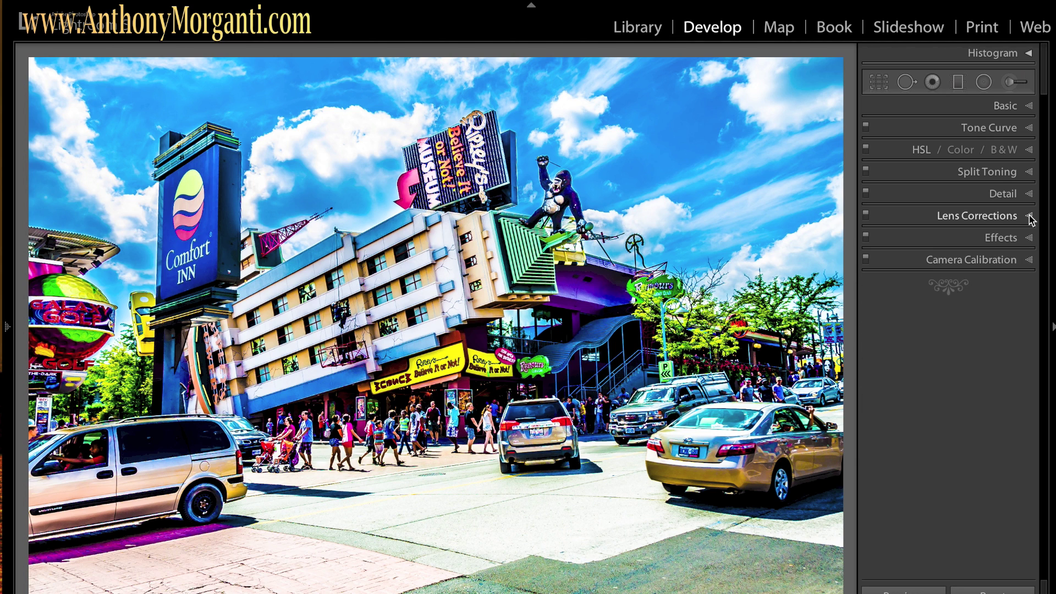
Add a Highlight Priority post-crop vignette with an Amount of -9
left_click(1029, 238)
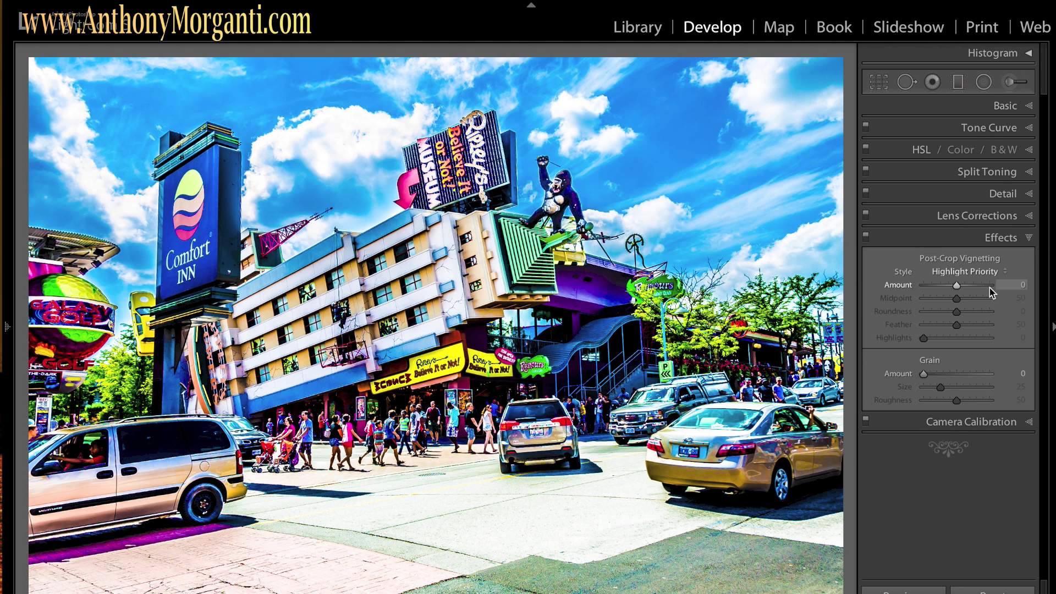
left_click_drag(956, 286, 951, 286)
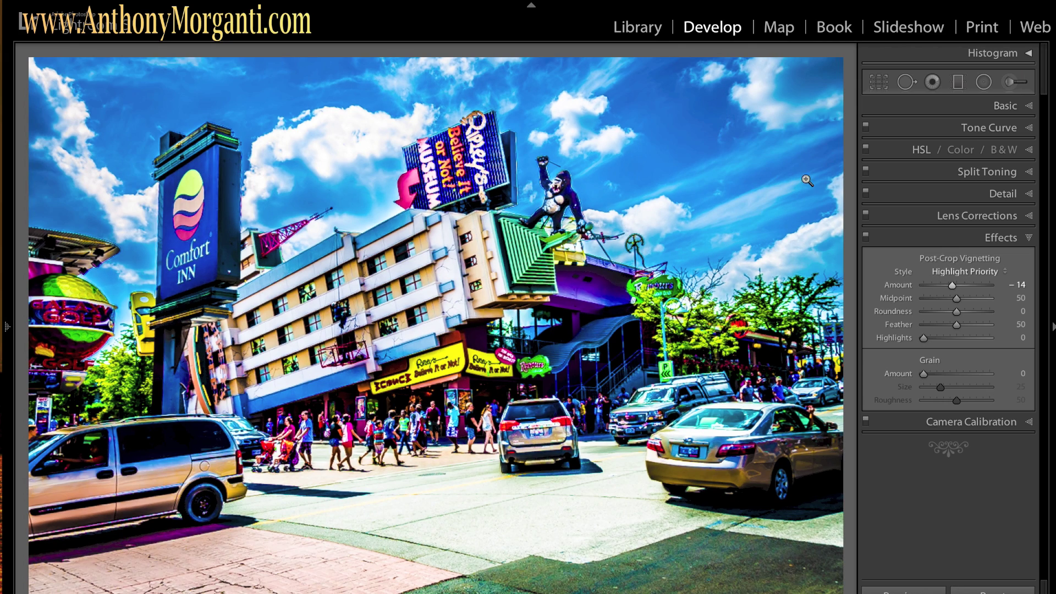
left_click(954, 287)
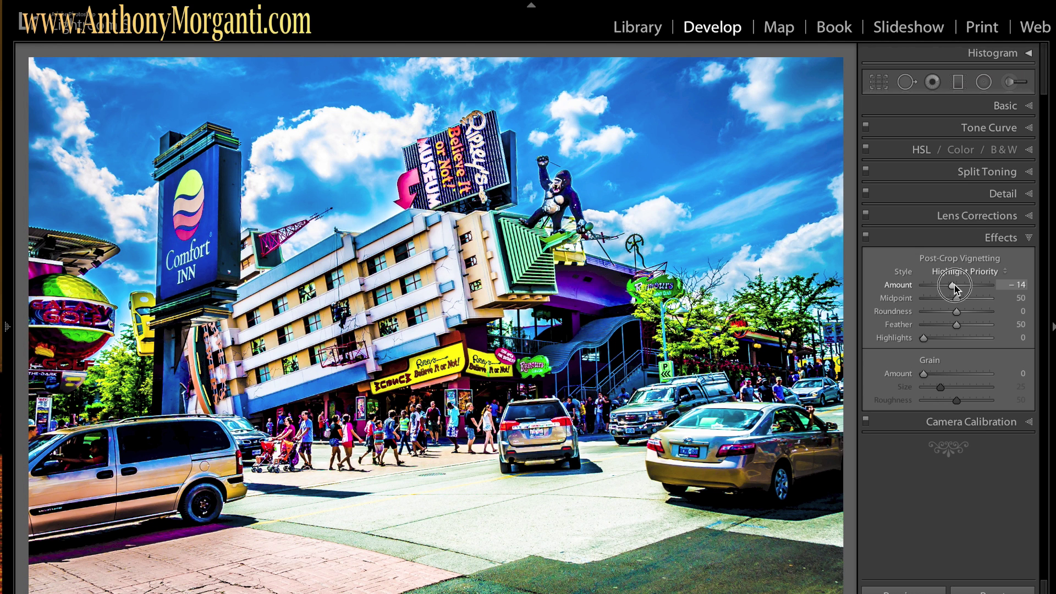
left_click_drag(955, 287, 956, 287)
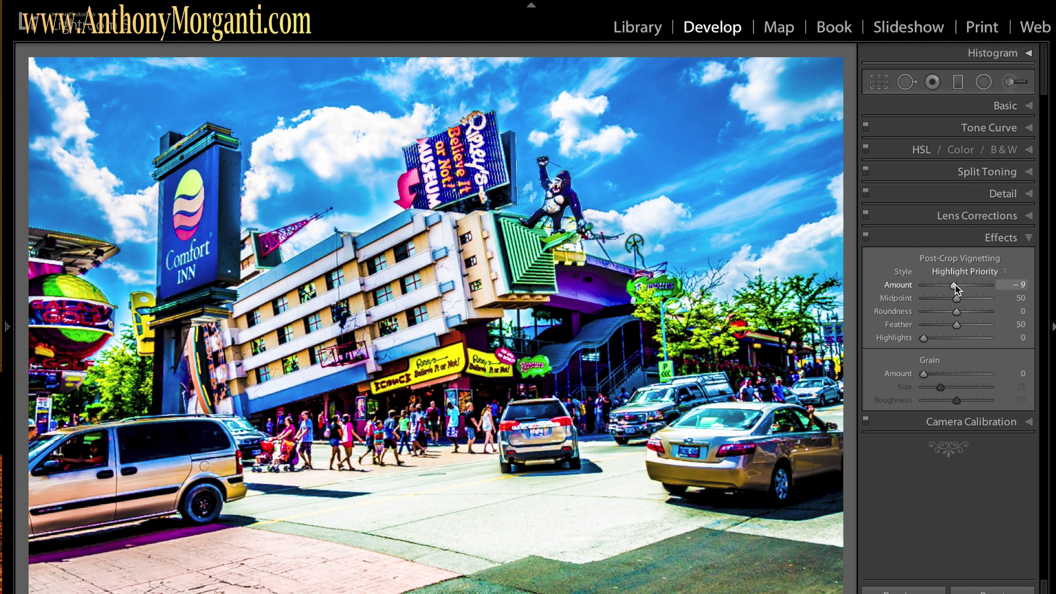
left_click(1031, 240)
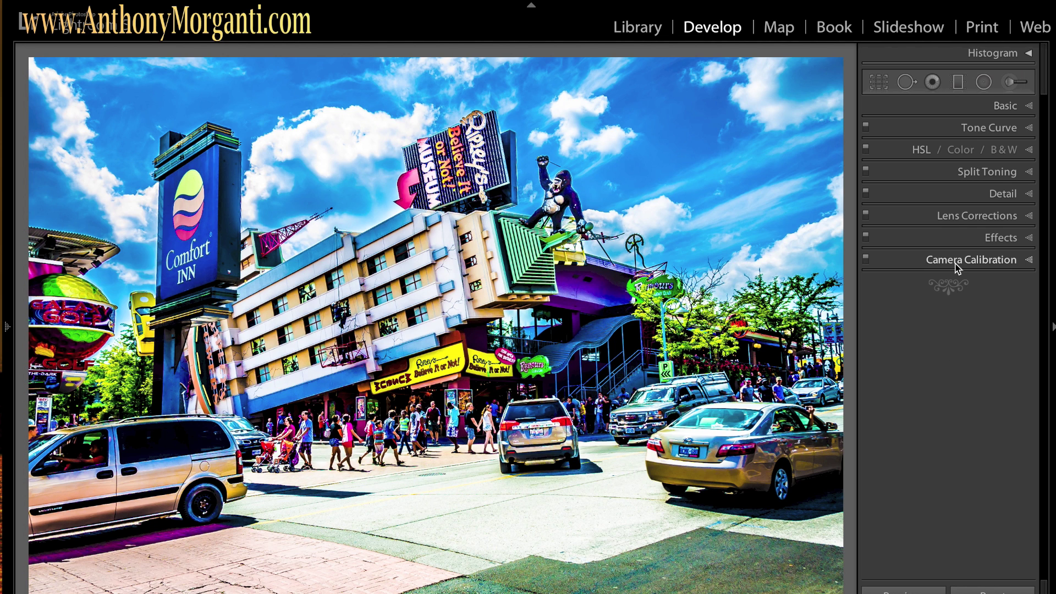
Reopen the Adjustment Brush for a new mask
left_click(1011, 88)
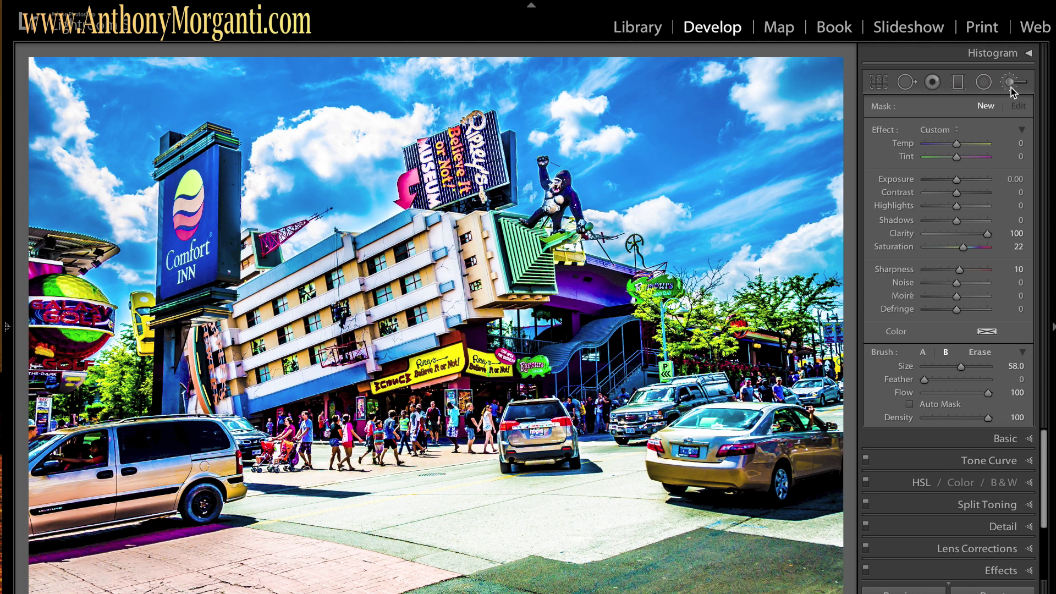